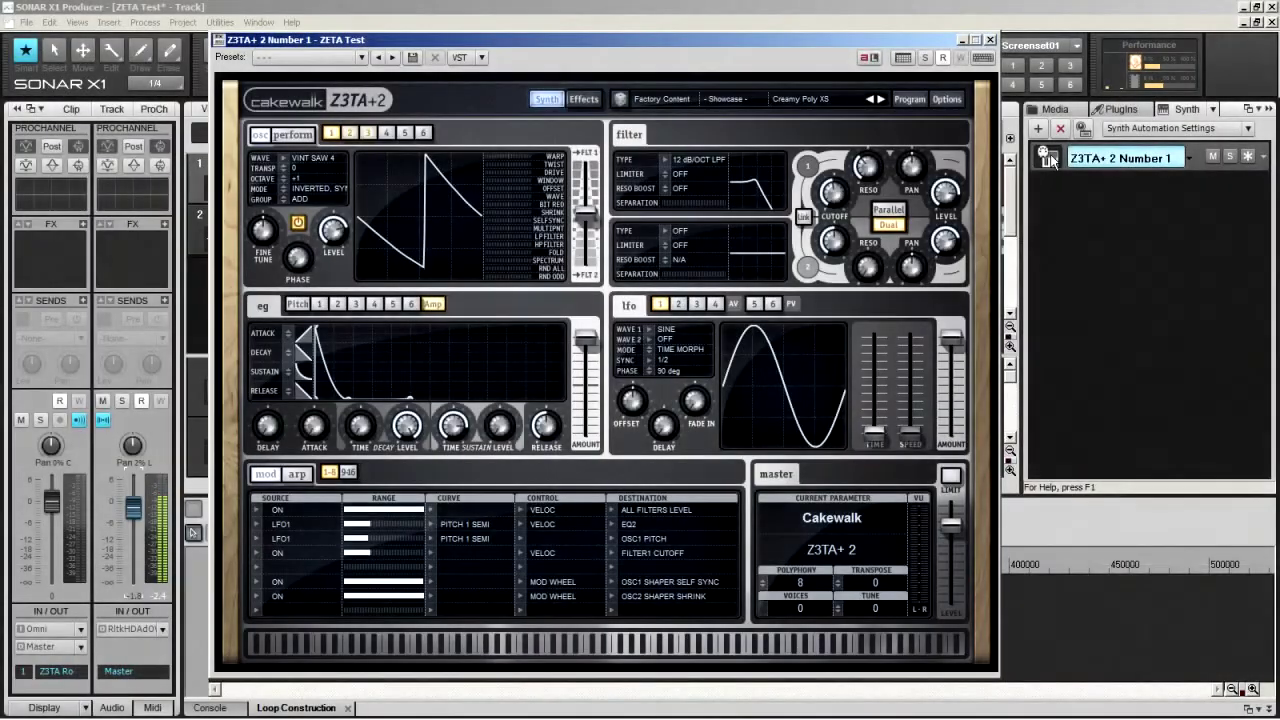
- Show the Effects page with its six-effect routing chain
click(584, 100)
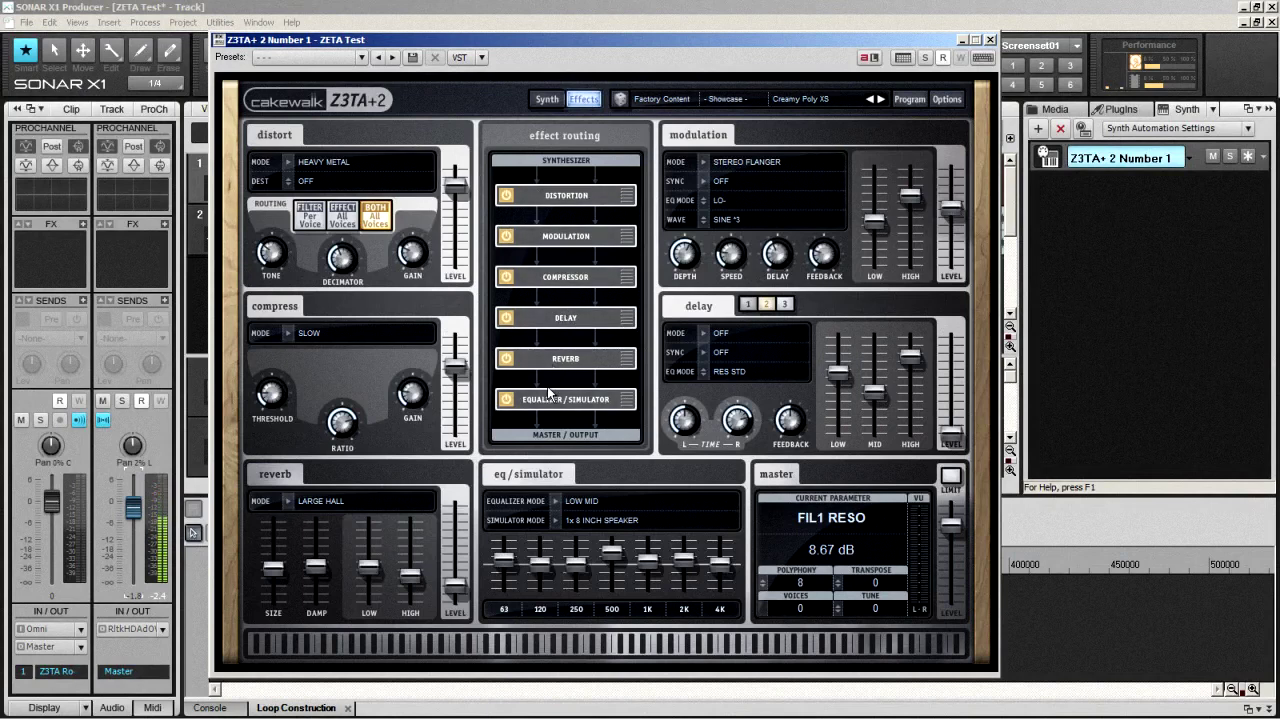
- Switch the distortion effect off, leaving modulation and compressor on
click(505, 195)
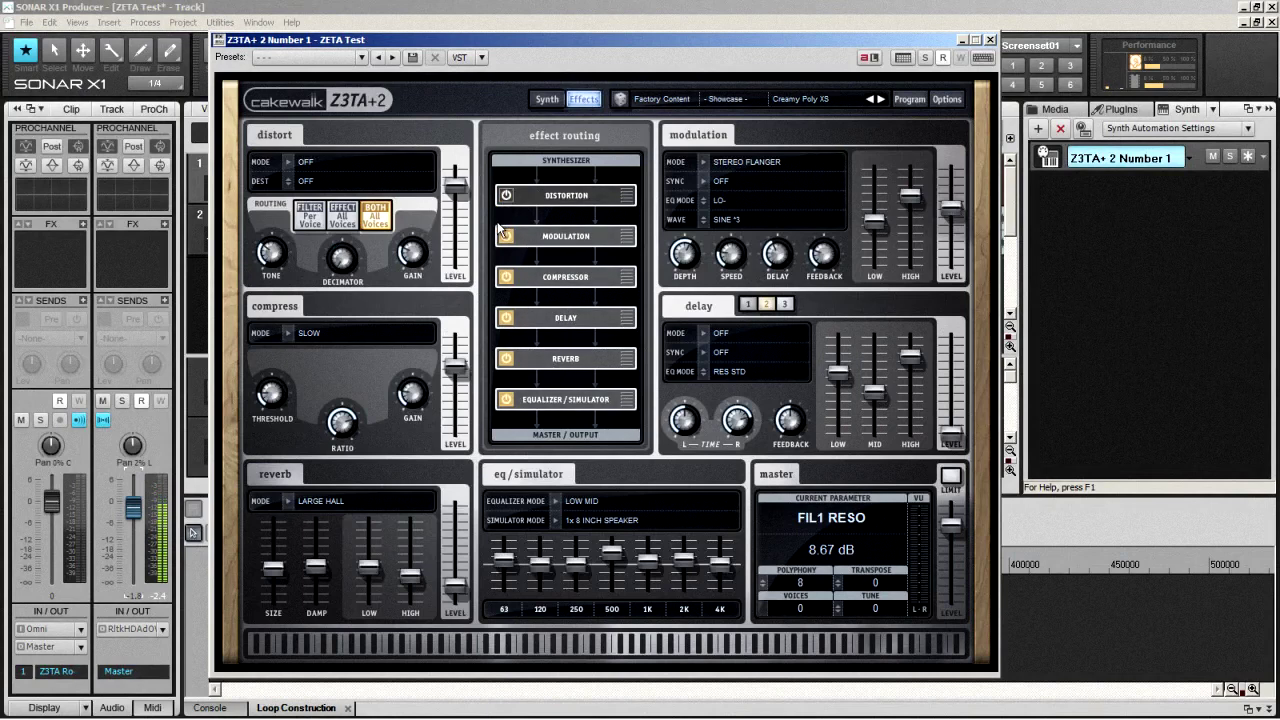
click(505, 237)
click(506, 277)
click(507, 277)
click(507, 237)
click(507, 195)
click(507, 195)
- Turn the equalizer/simulator off while keeping modulation, compressor, delay and reverb on
click(507, 236)
click(506, 277)
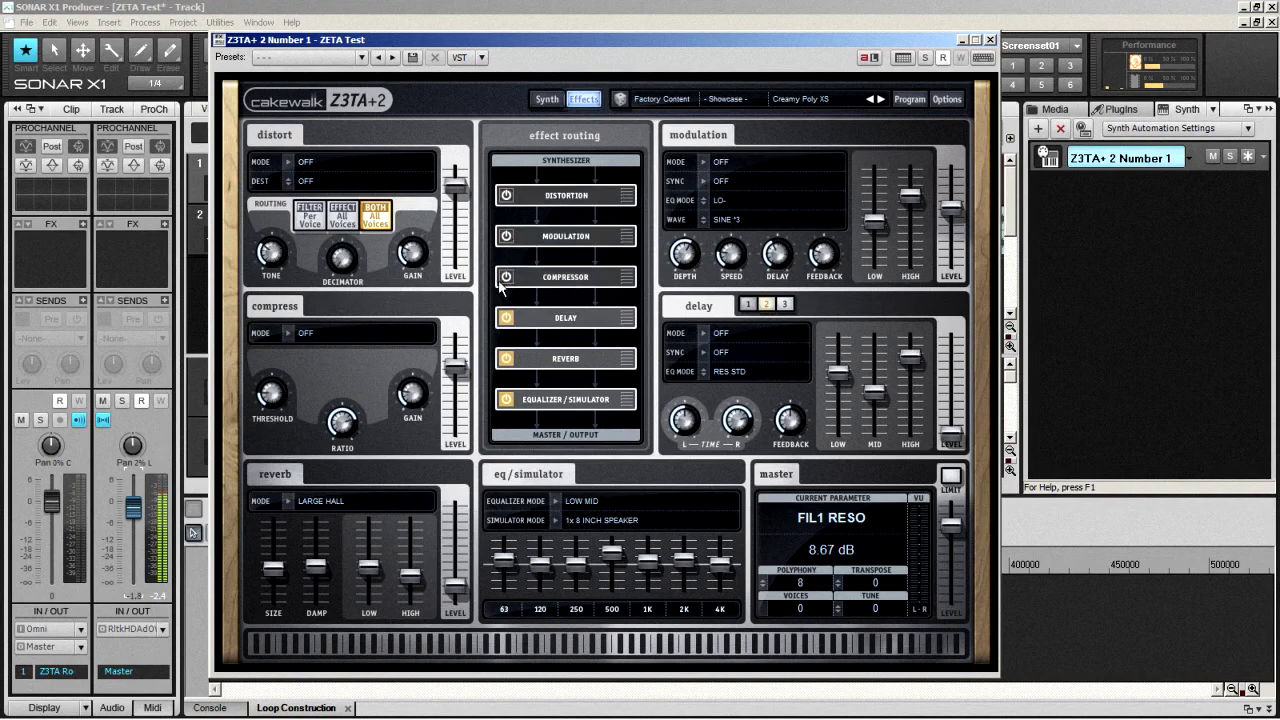
click(506, 318)
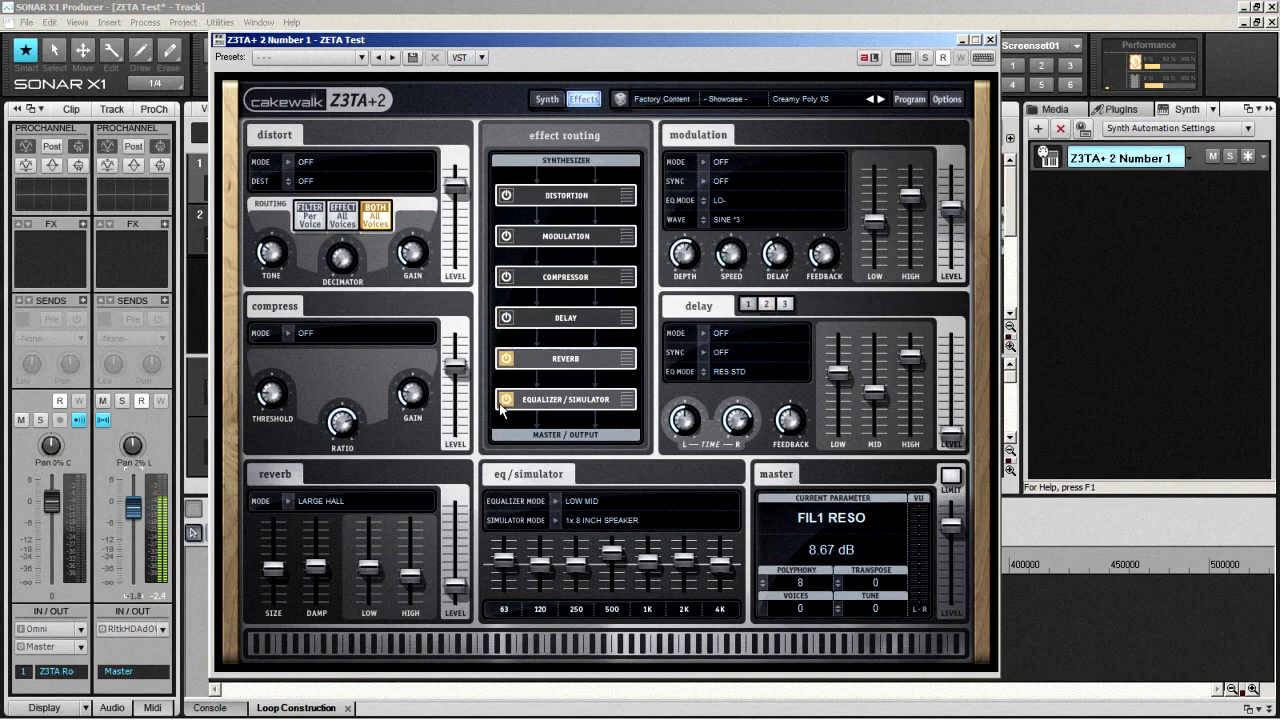
click(505, 399)
click(507, 359)
click(507, 359)
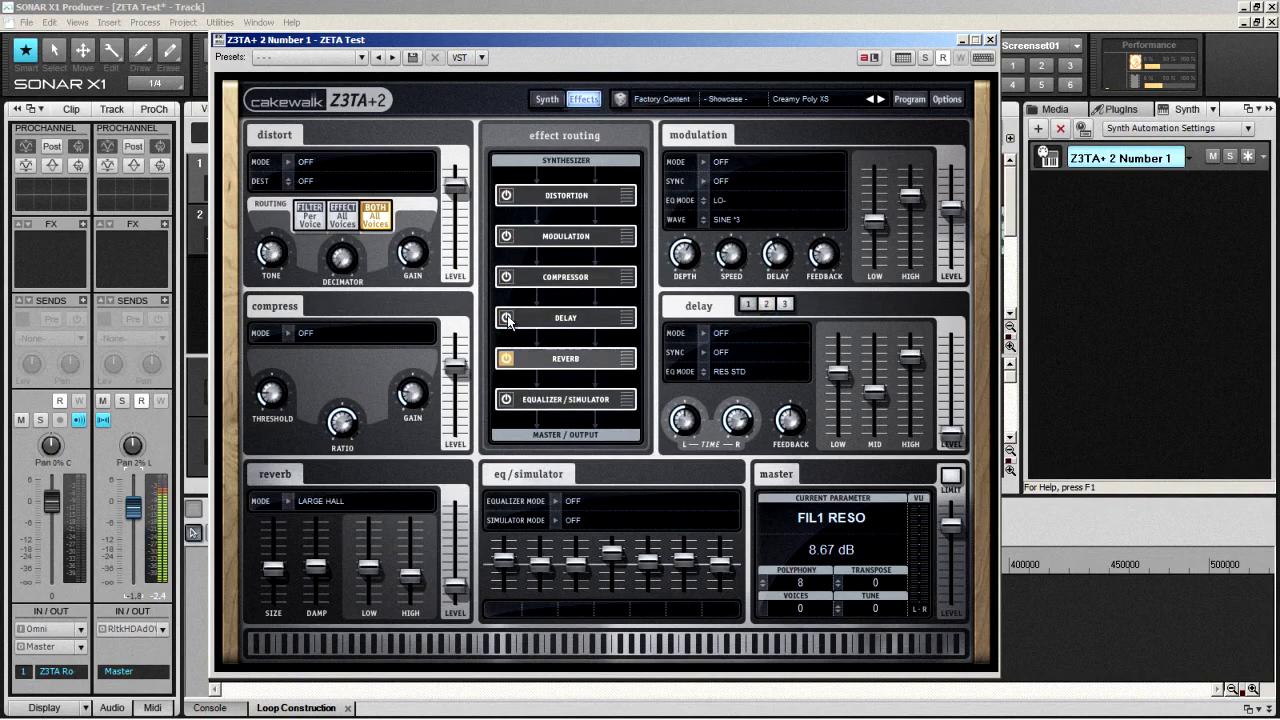
click(506, 318)
click(506, 277)
click(506, 237)
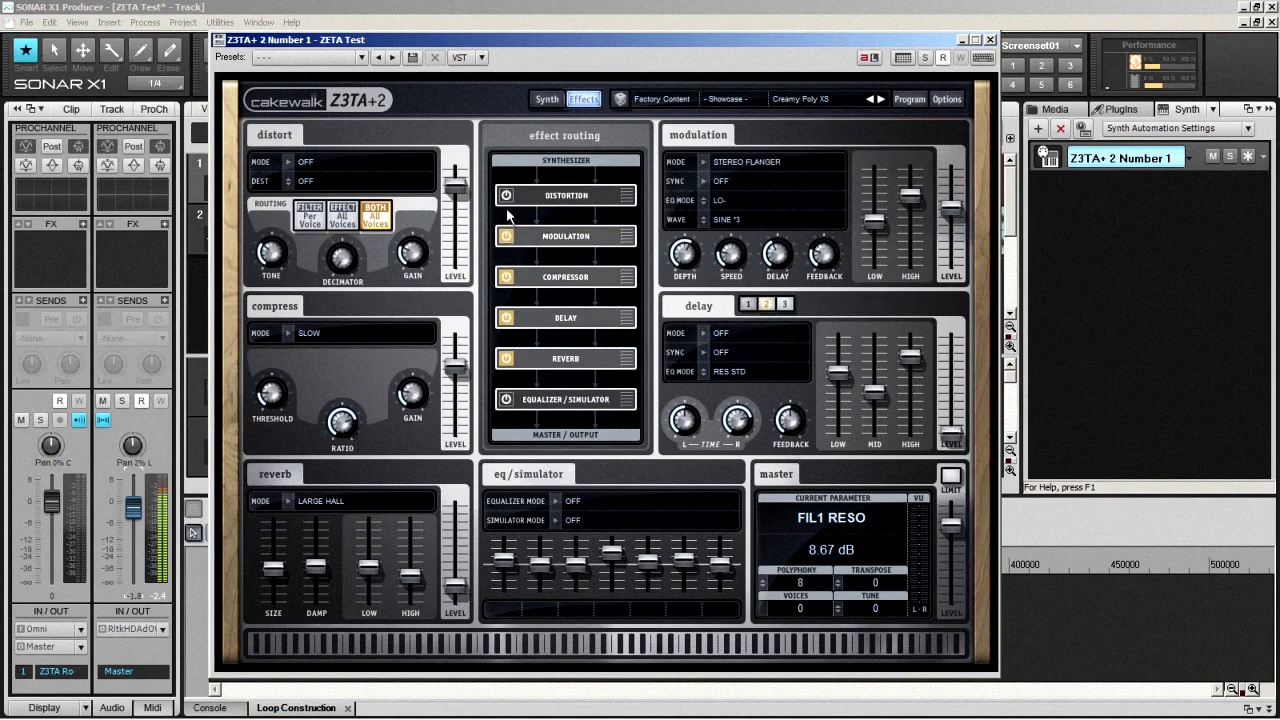
- Move Delay to the top and power Distortion and Equalizer/Simulator back on
drag(620, 316, 620, 196)
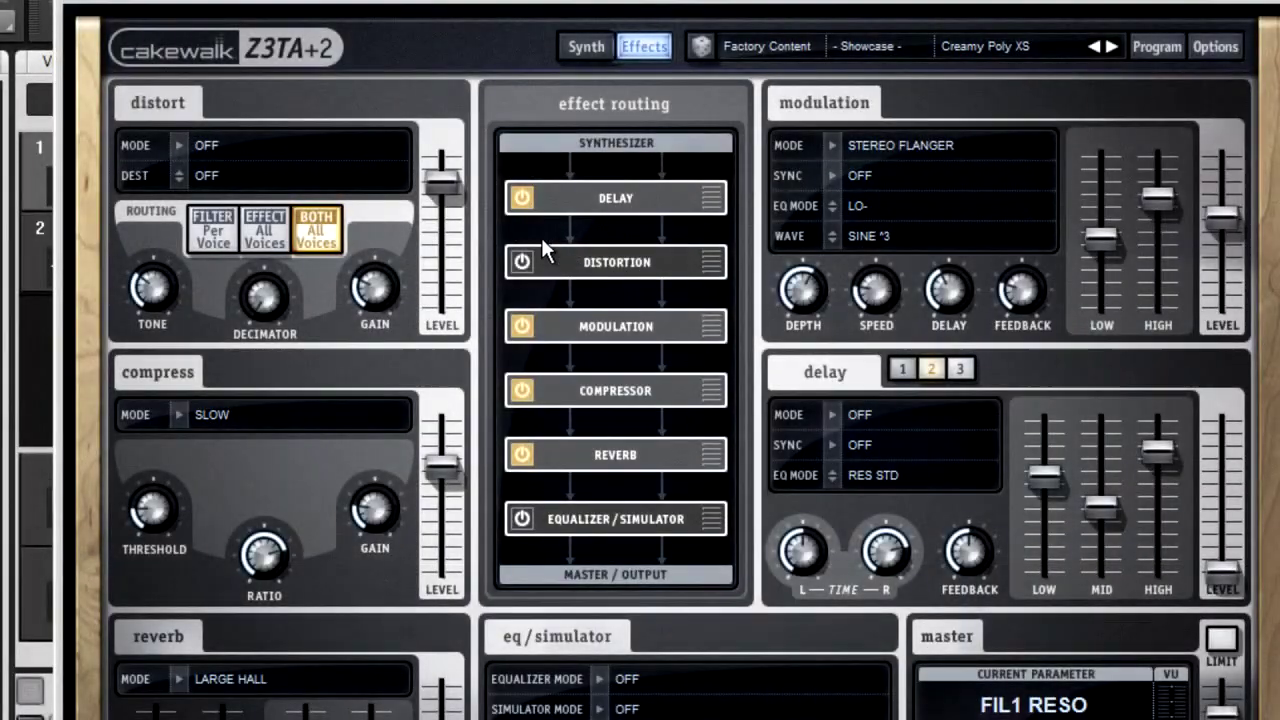
click(522, 261)
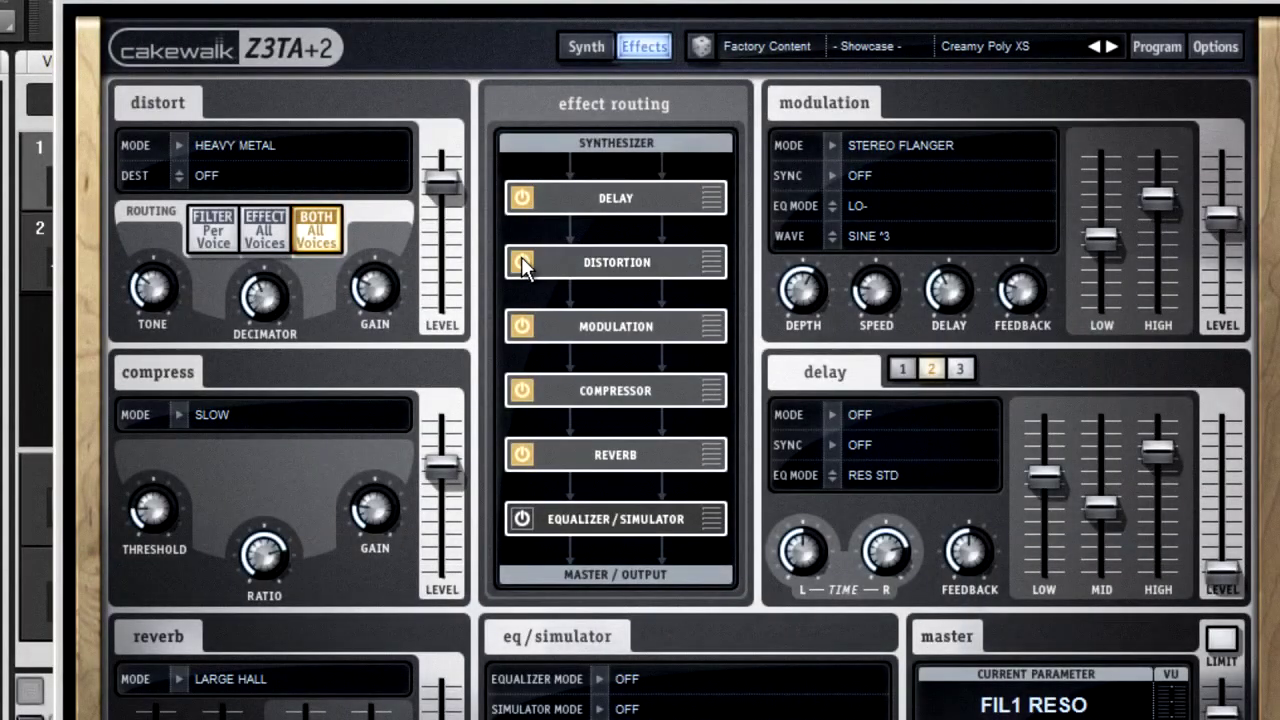
click(522, 519)
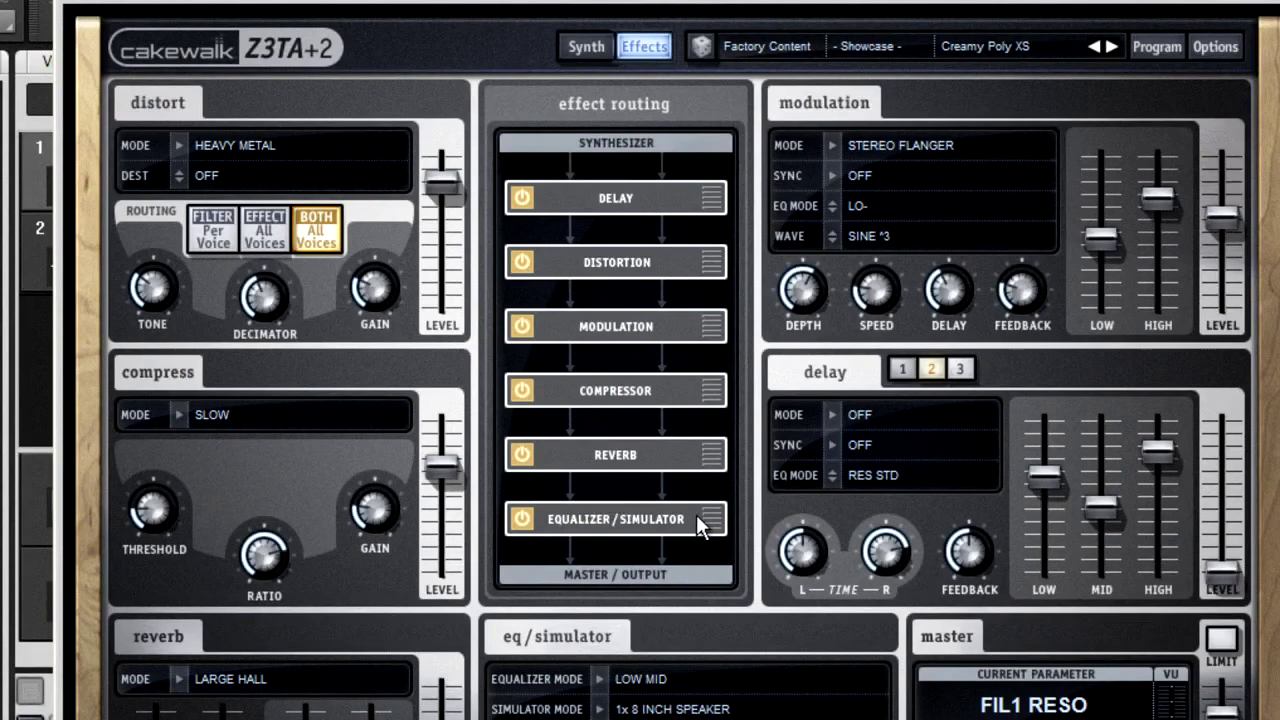
- Reorder the chain to Reverb, Modulation, Delay, Equalizer/Simulator, Compressor, Distortion
drag(700, 522, 690, 322)
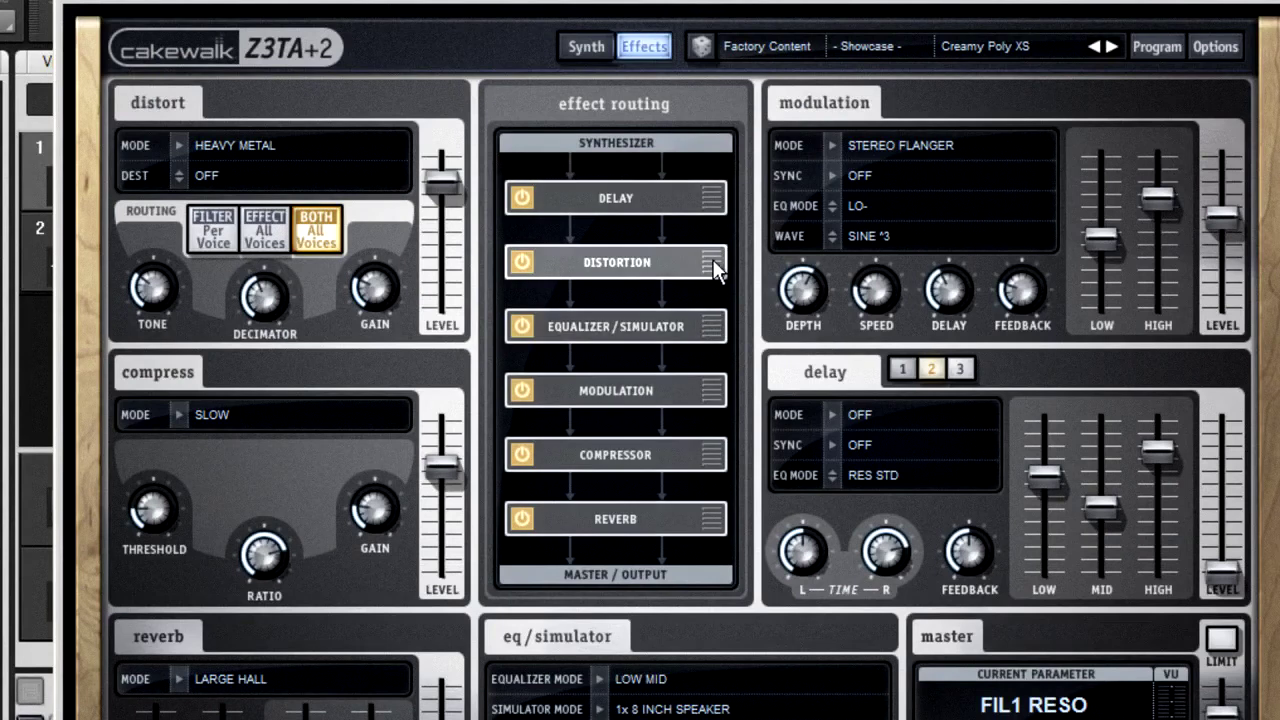
drag(711, 264, 701, 465)
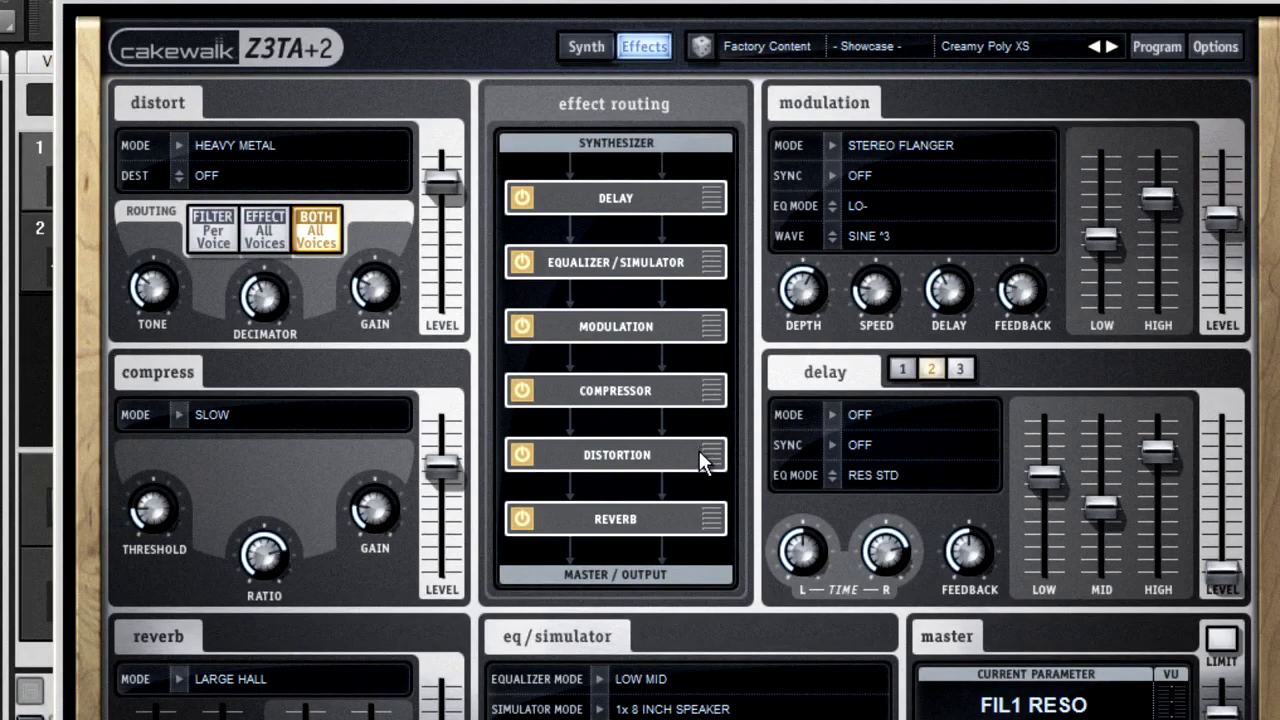
drag(720, 328, 729, 203)
drag(710, 522, 697, 257)
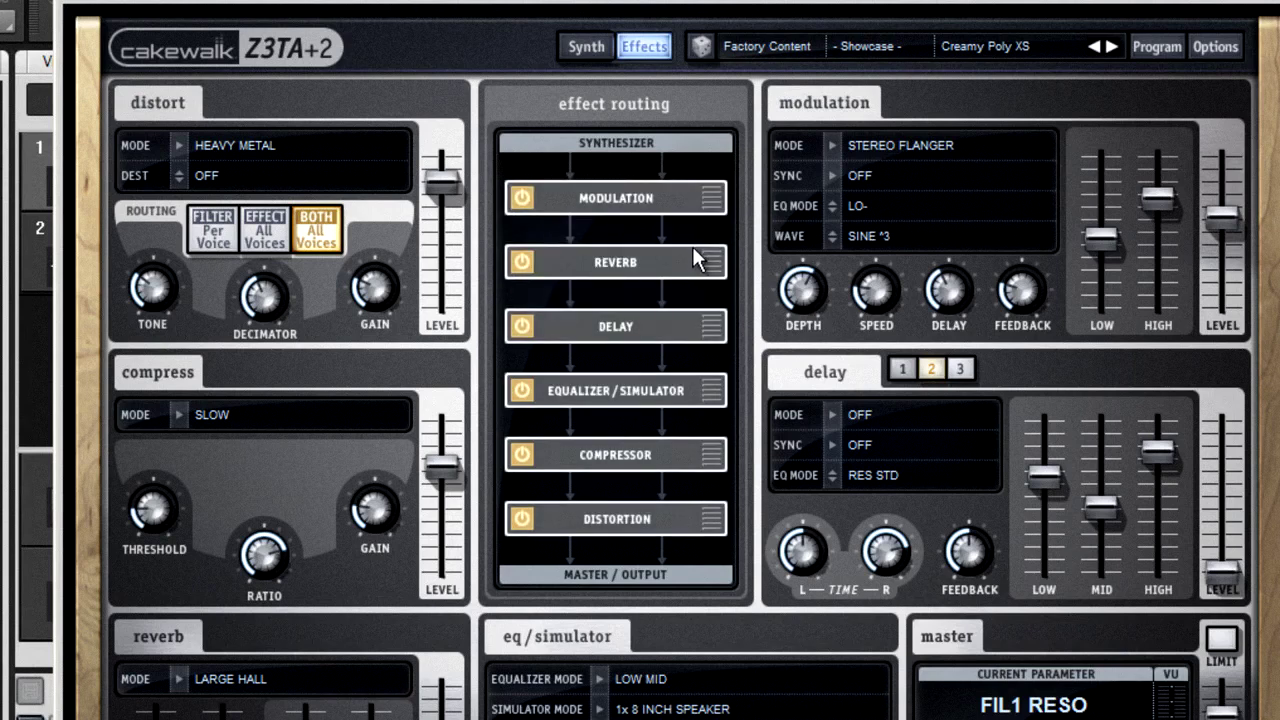
drag(711, 200, 703, 268)
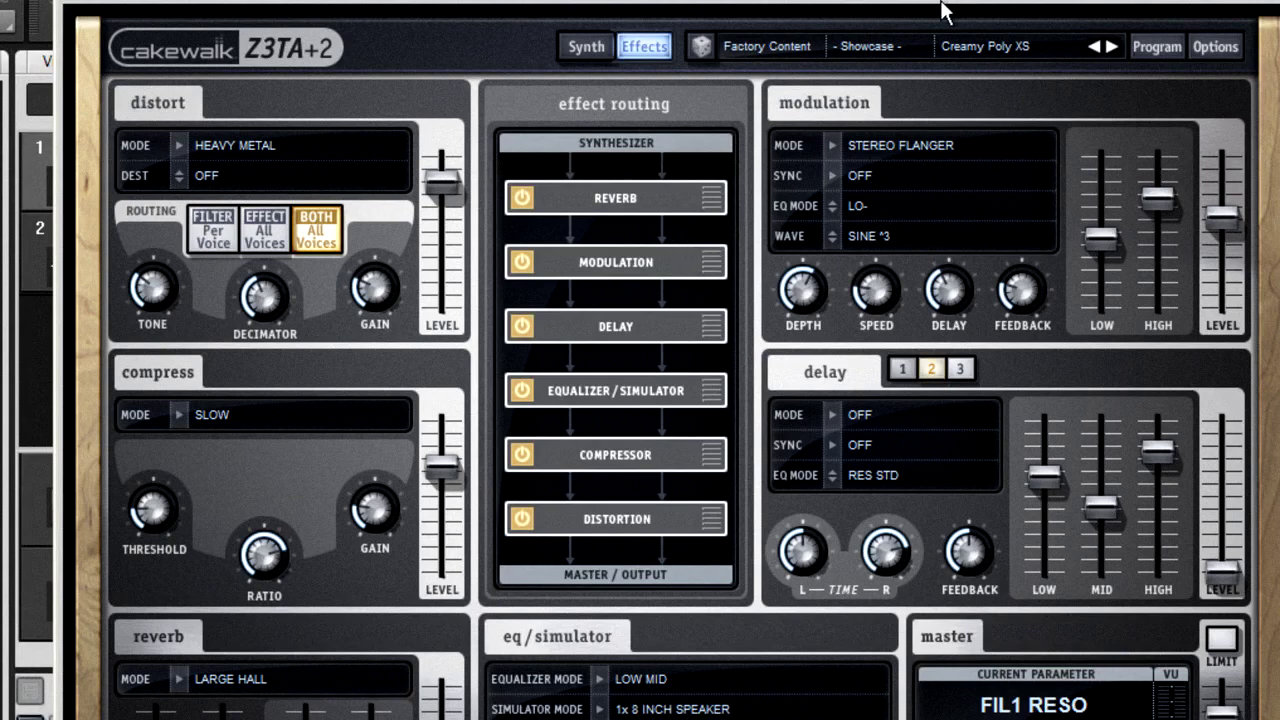
- Step back through several programs and forward one with the program arrows
click(1094, 47)
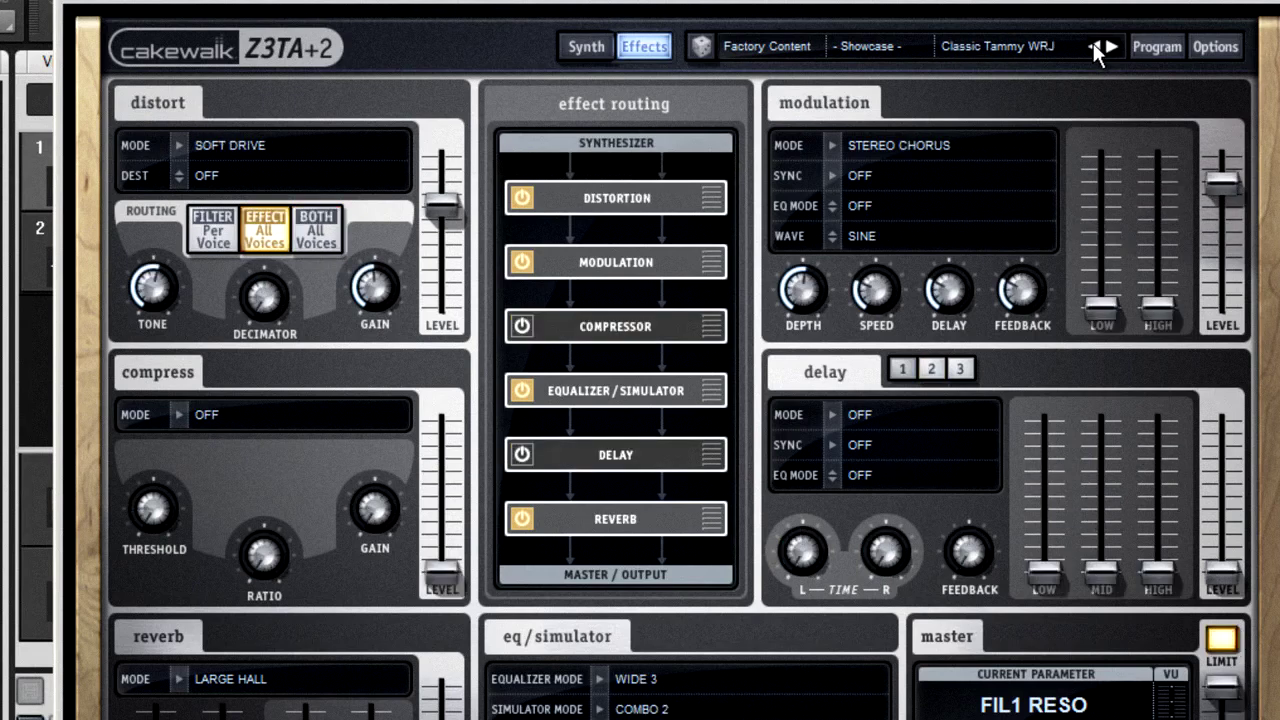
click(1094, 47)
click(1094, 47)
click(1094, 47)
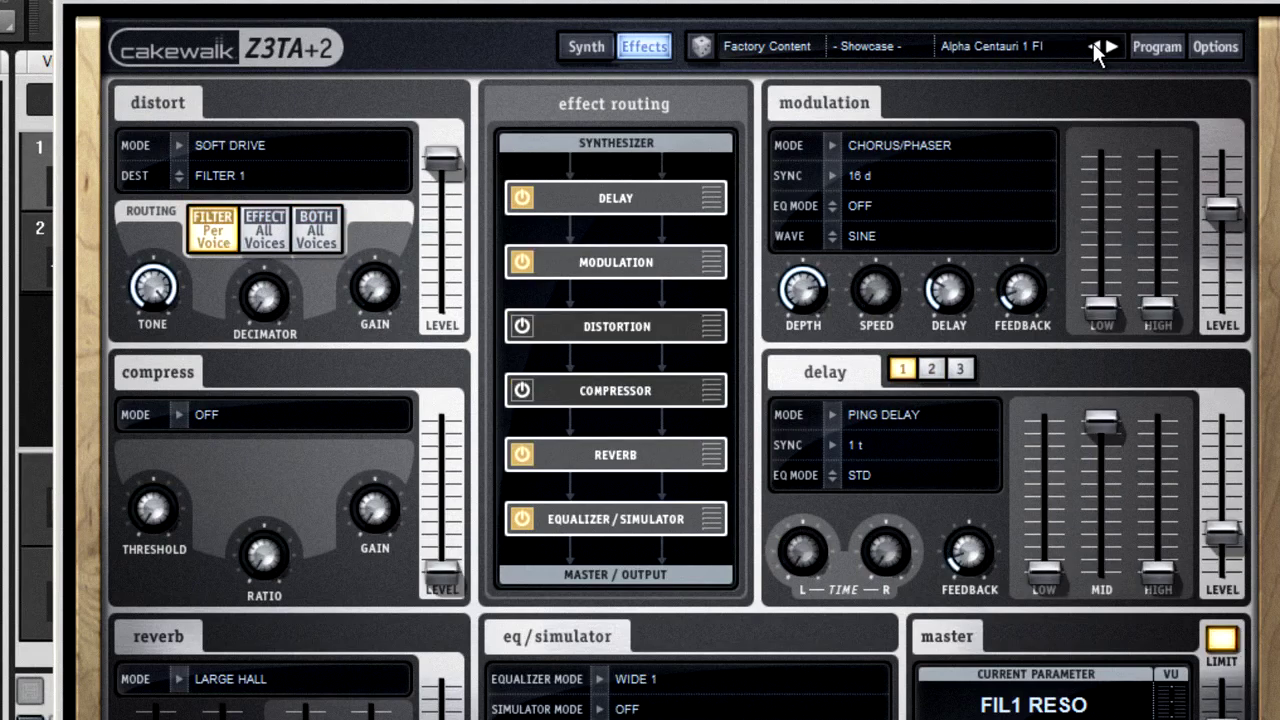
click(1110, 46)
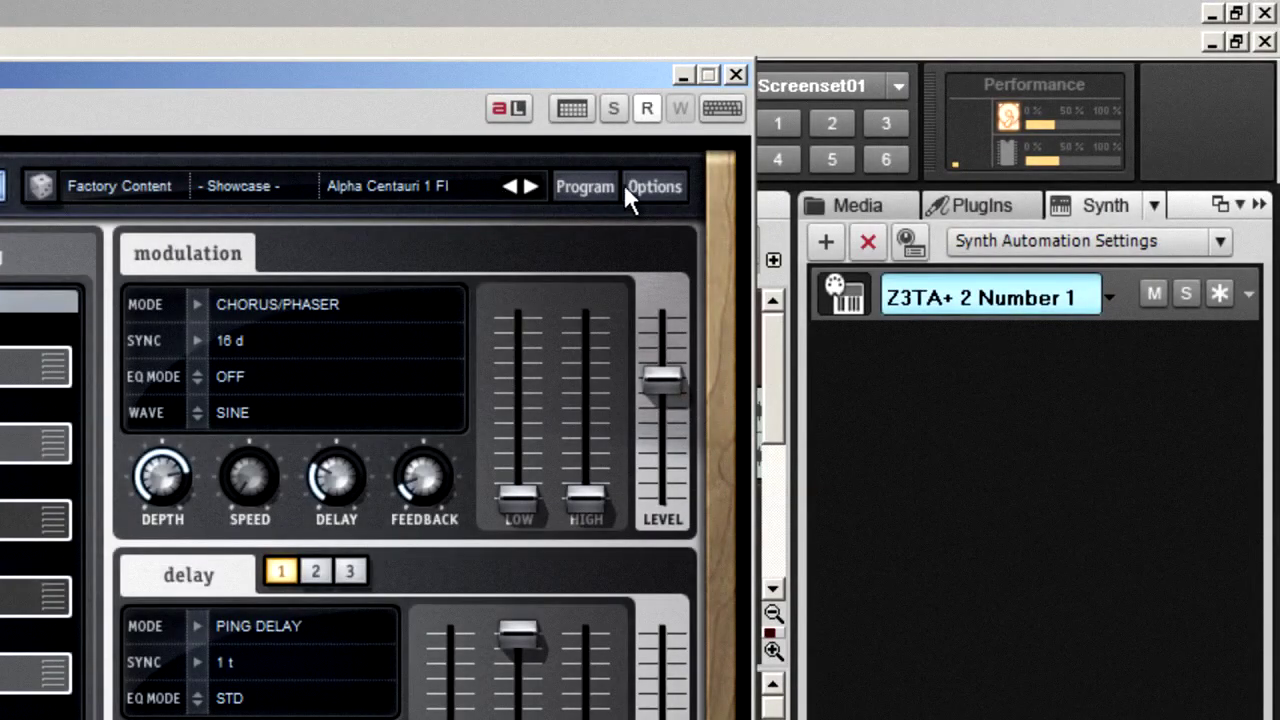
- Copy the current program, advance two programs, and Paste Special all its effects
click(598, 182)
click(603, 222)
click(530, 186)
click(530, 184)
click(566, 190)
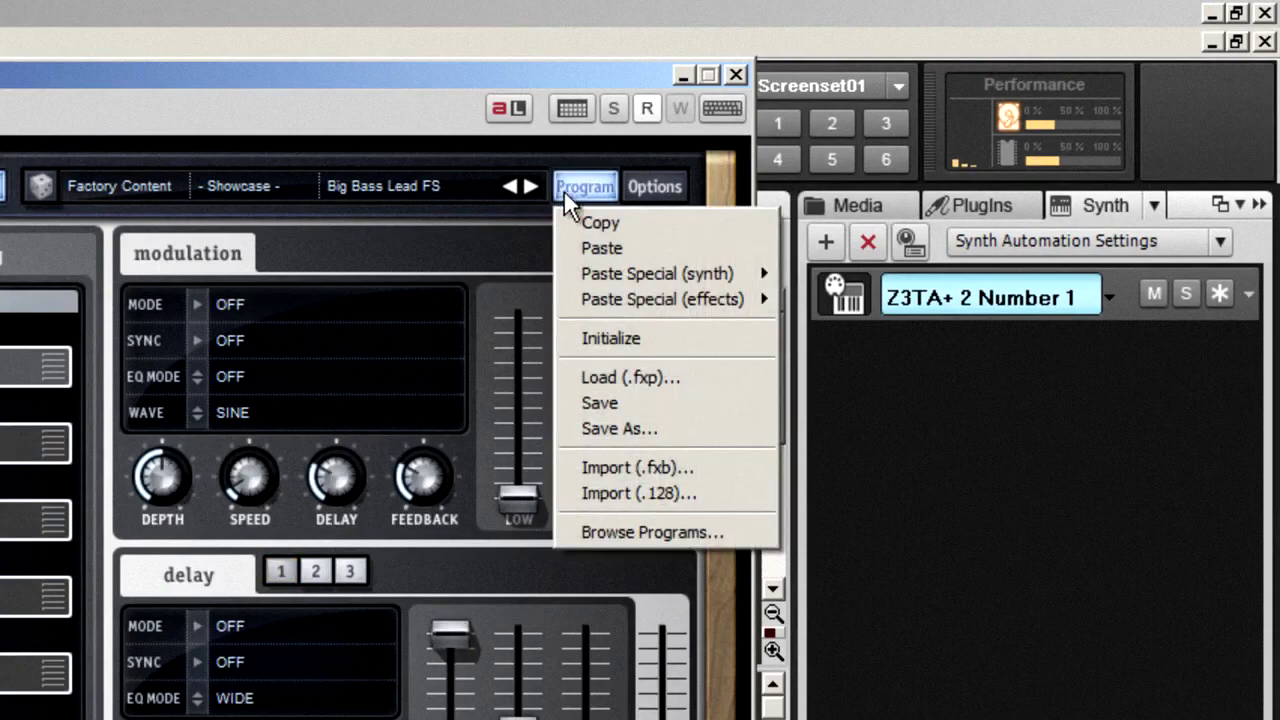
mouse_move(648, 298)
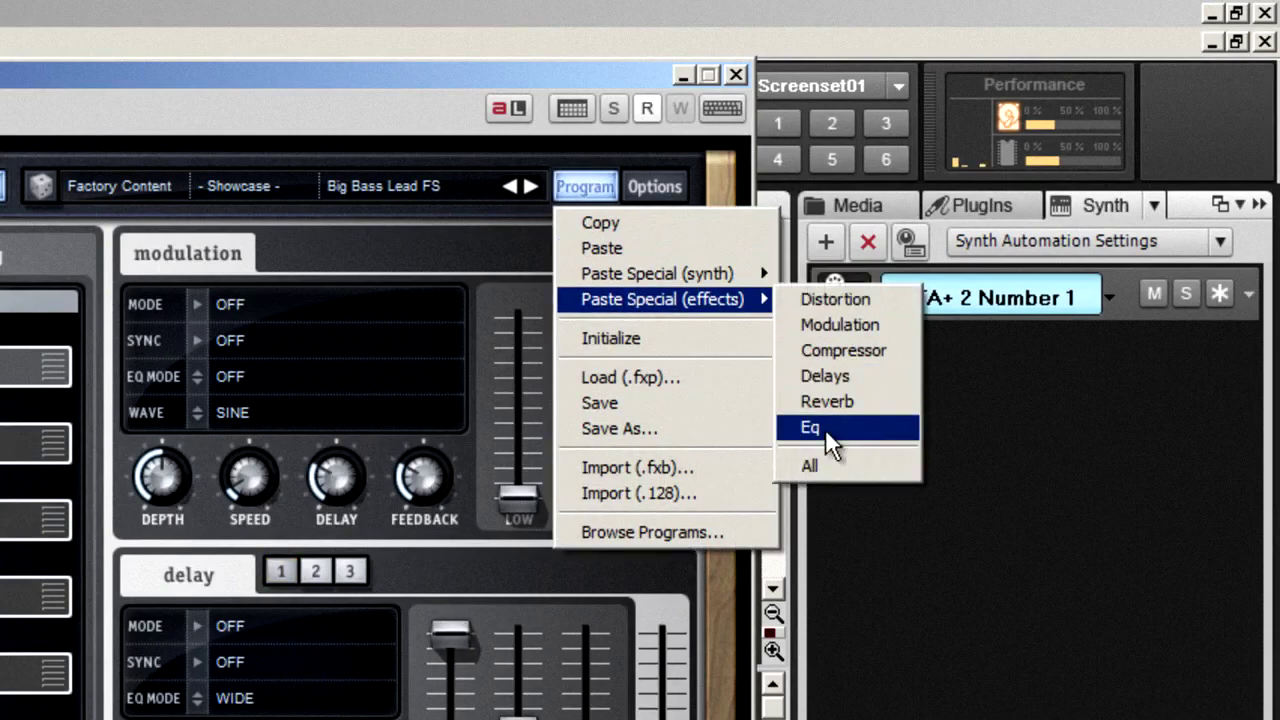
click(830, 464)
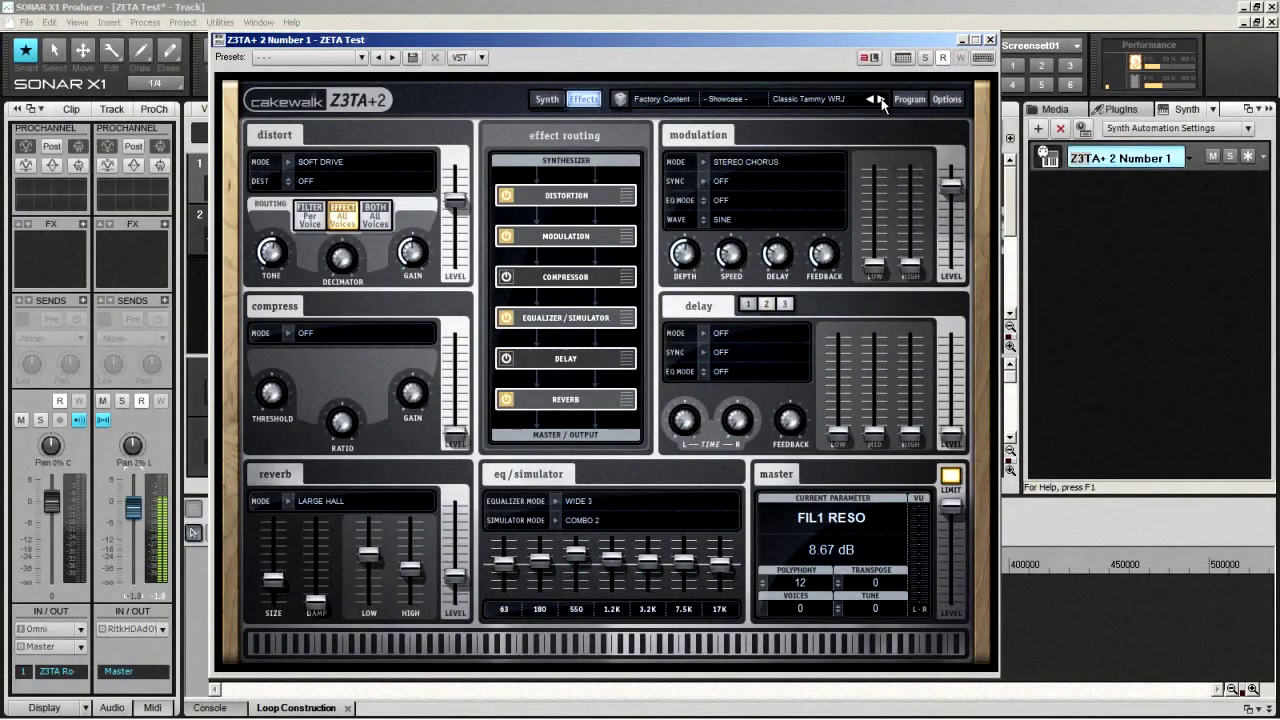
- Enable MIDI Learn on the distortion Level slider and the distortion Gain knob
mouse_move(446, 220)
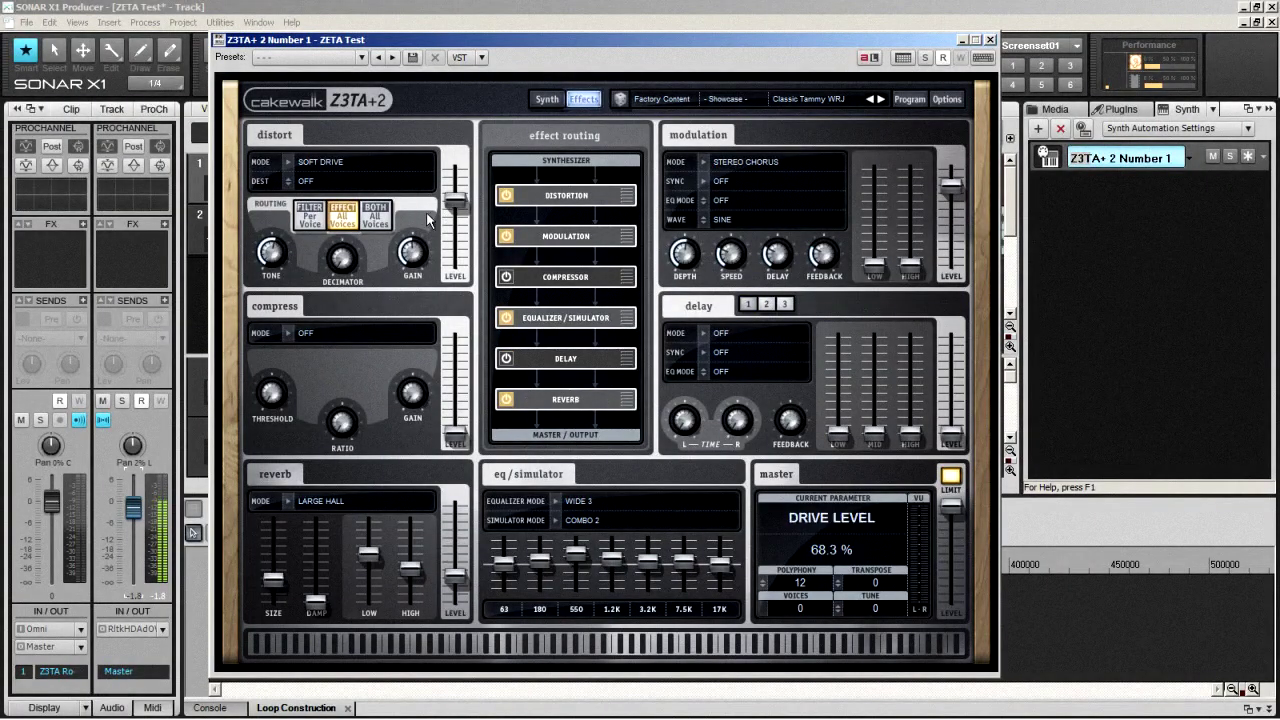
right_click(456, 198)
click(476, 207)
mouse_move(405, 254)
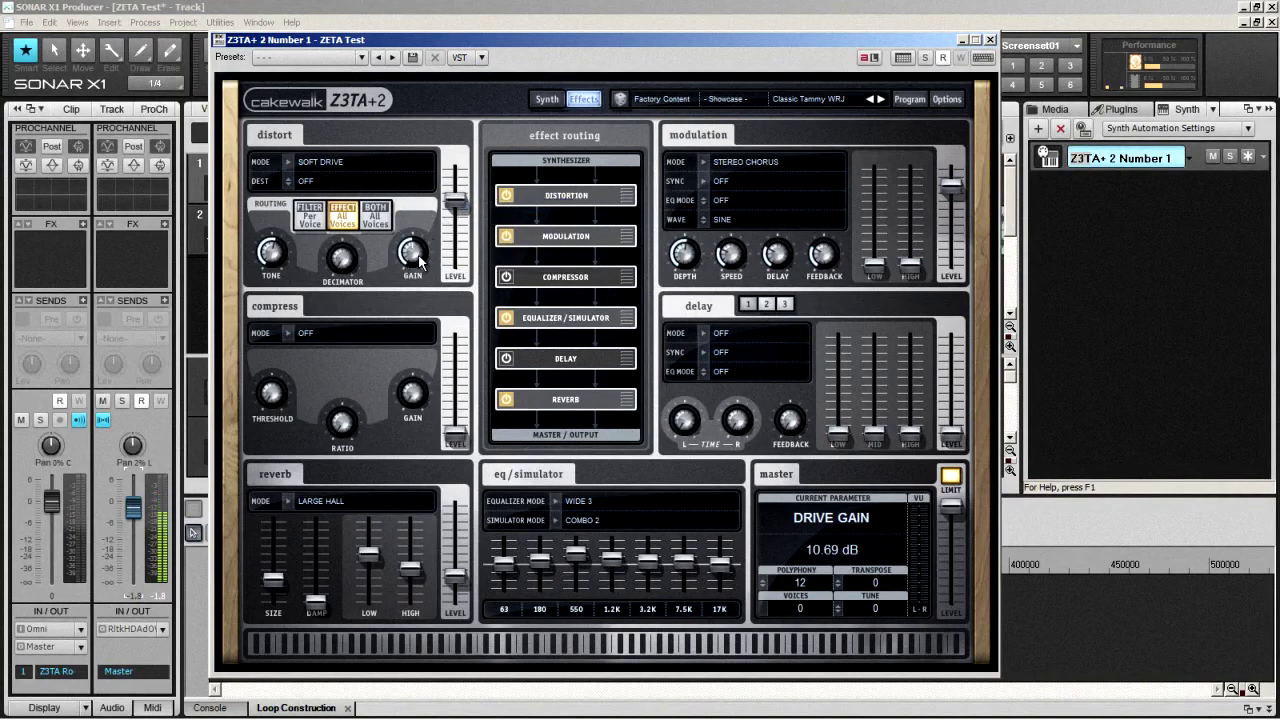
right_click(411, 255)
click(422, 265)
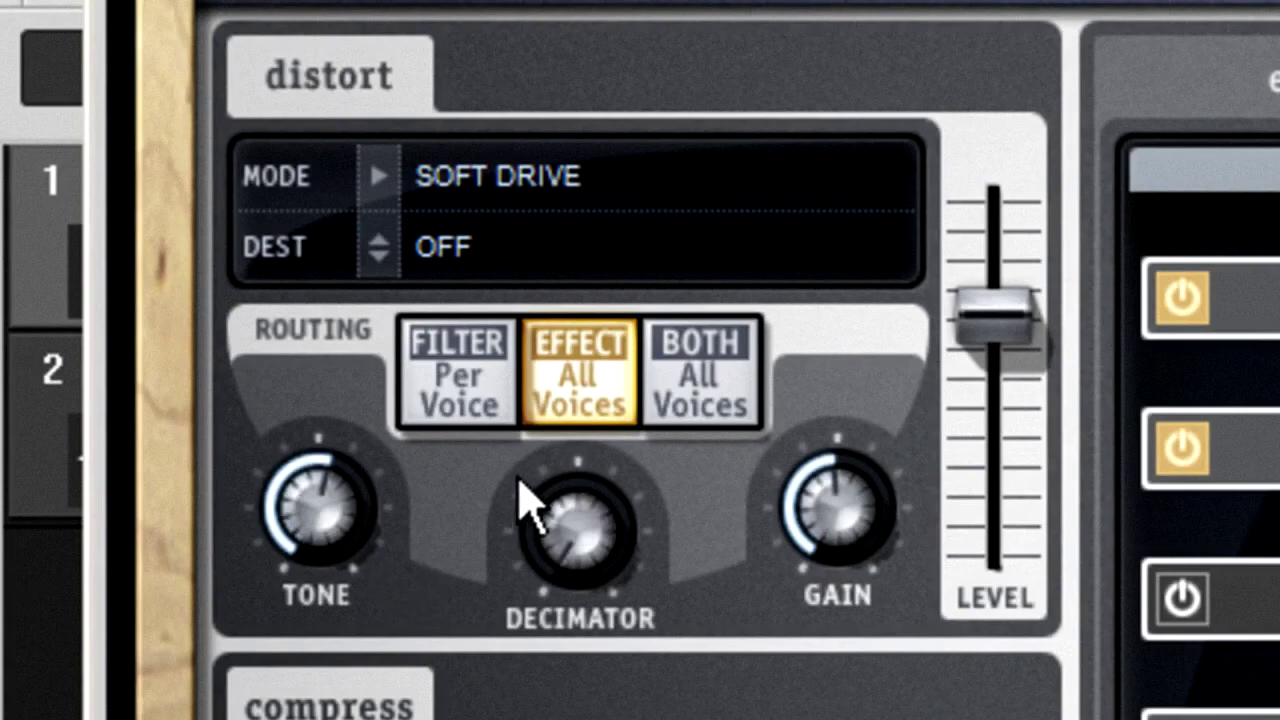
- Route distortion to BOTH/All Voices in Heavy Metal mode, aimed at Filters 1-2, decimator raised
click(486, 412)
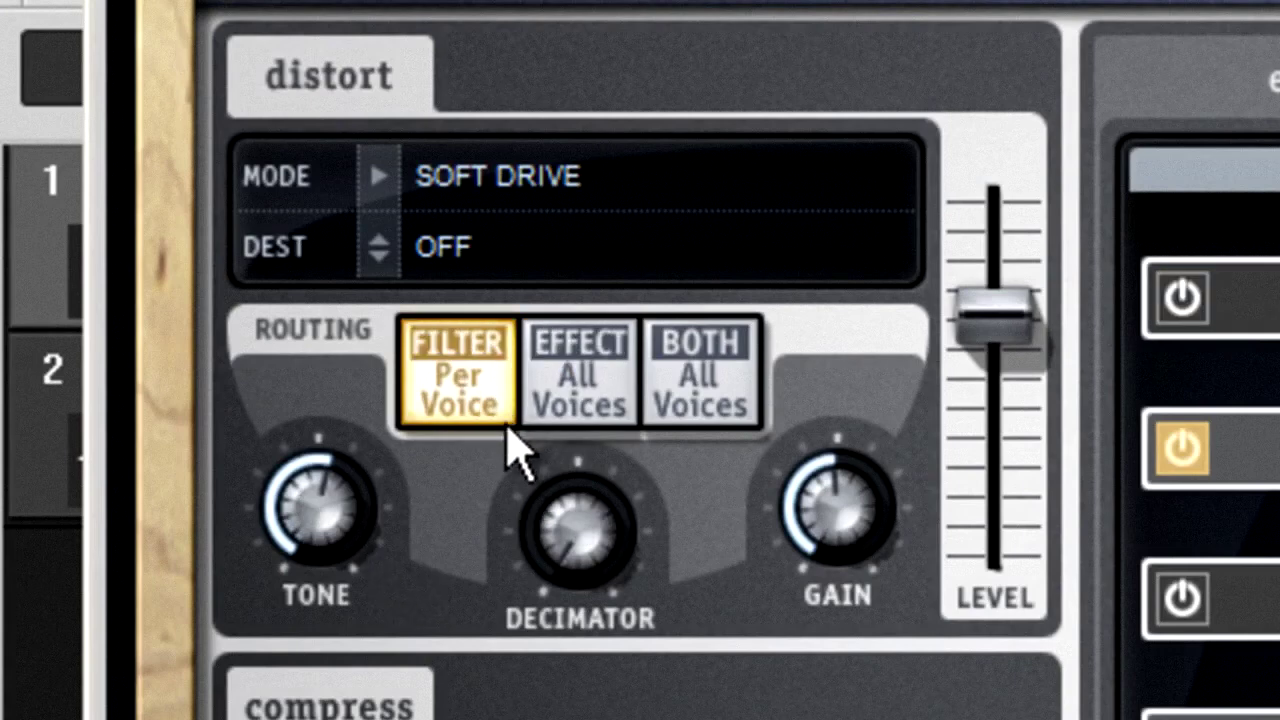
click(655, 380)
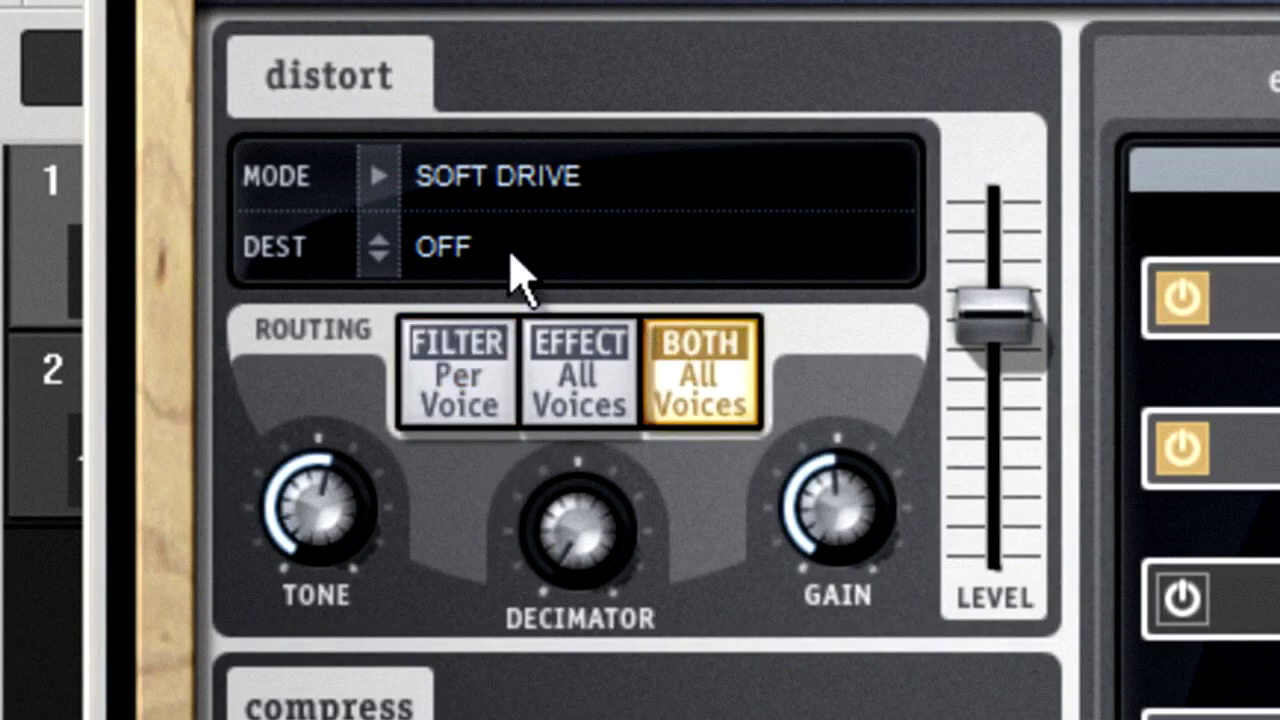
click(380, 180)
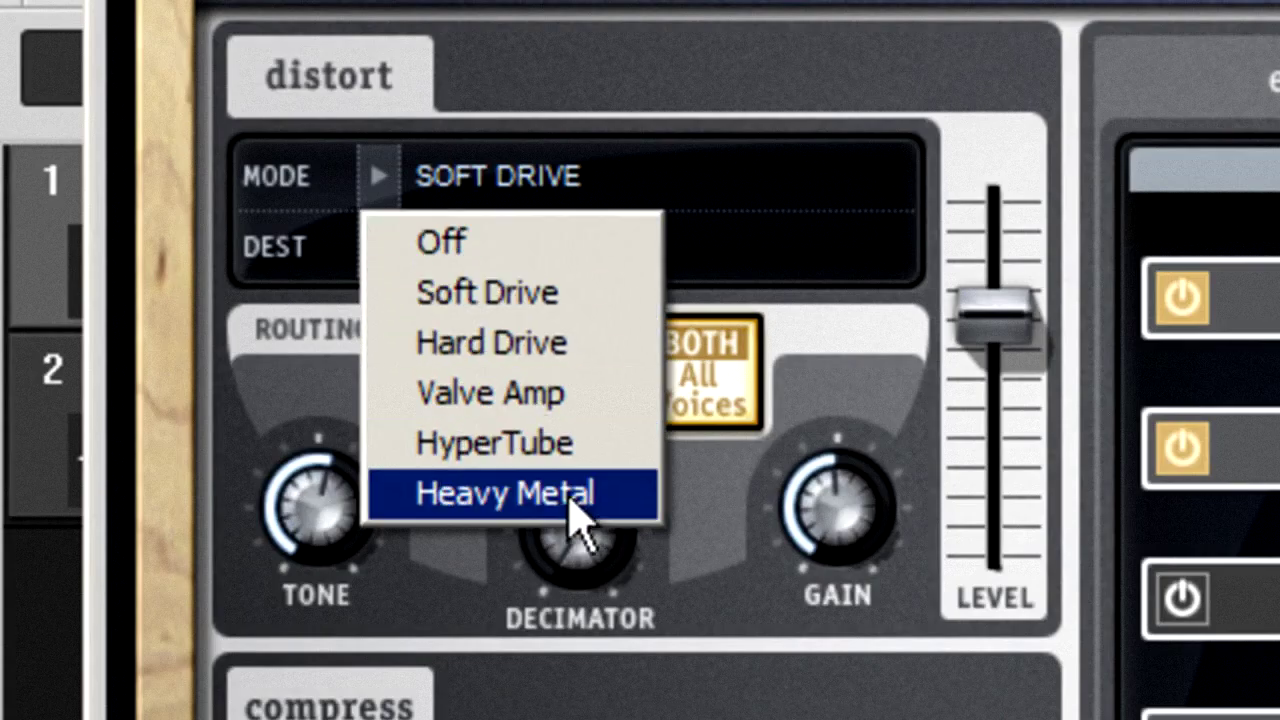
click(583, 510)
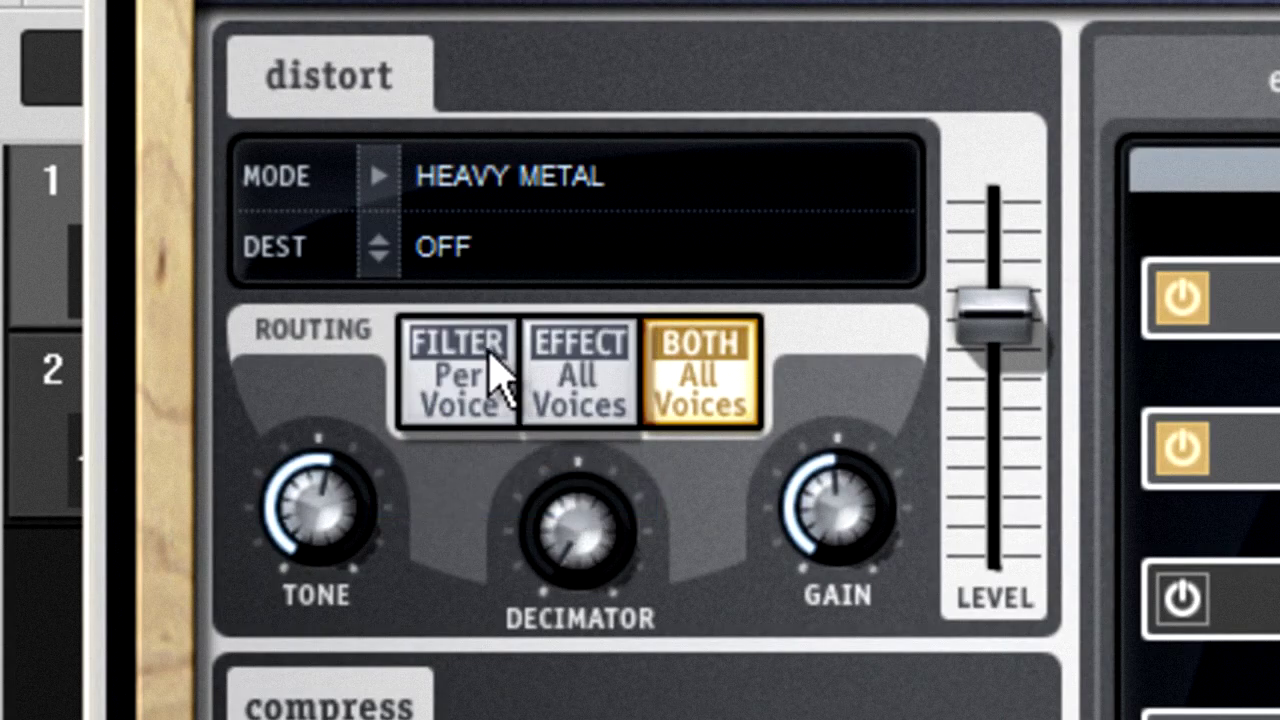
mouse_move(414, 251)
mouse_down()
mouse_move(490, 255)
mouse_move(500, 271)
mouse_up()
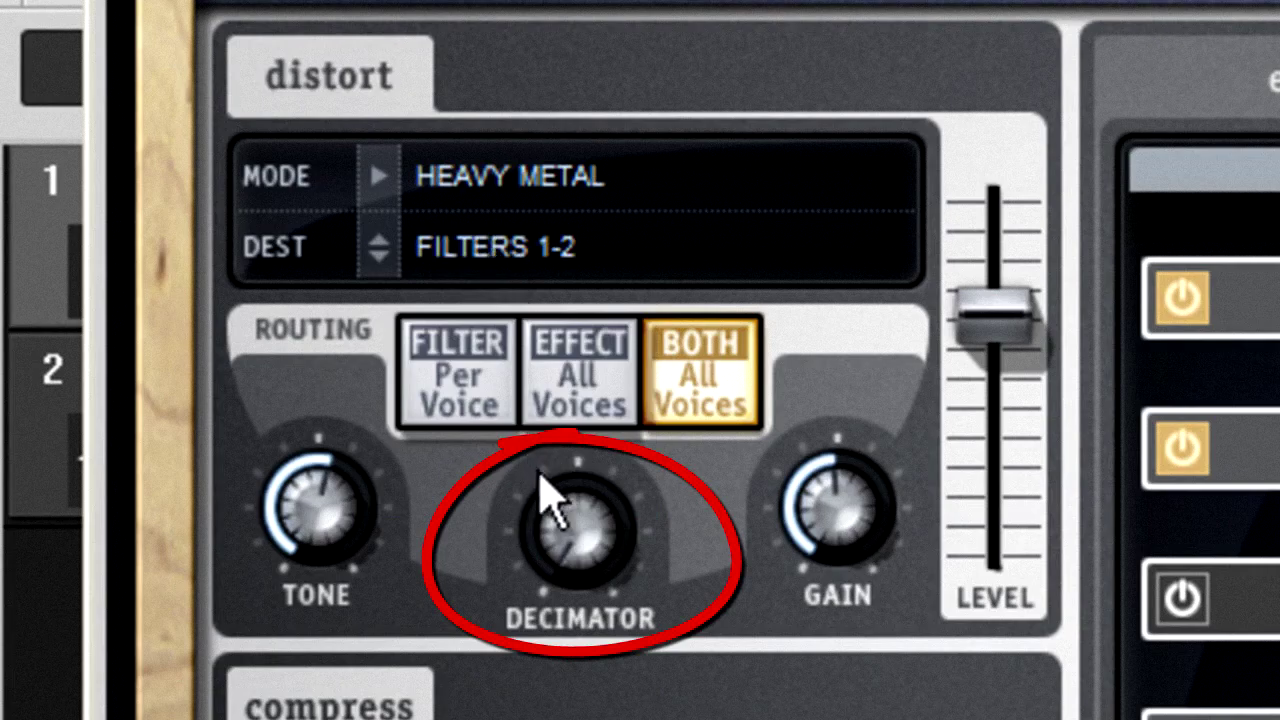
mouse_move(573, 545)
mouse_down()
mouse_move(569, 343)
mouse_move(589, 194)
mouse_move(580, 362)
mouse_move(606, 257)
mouse_up()
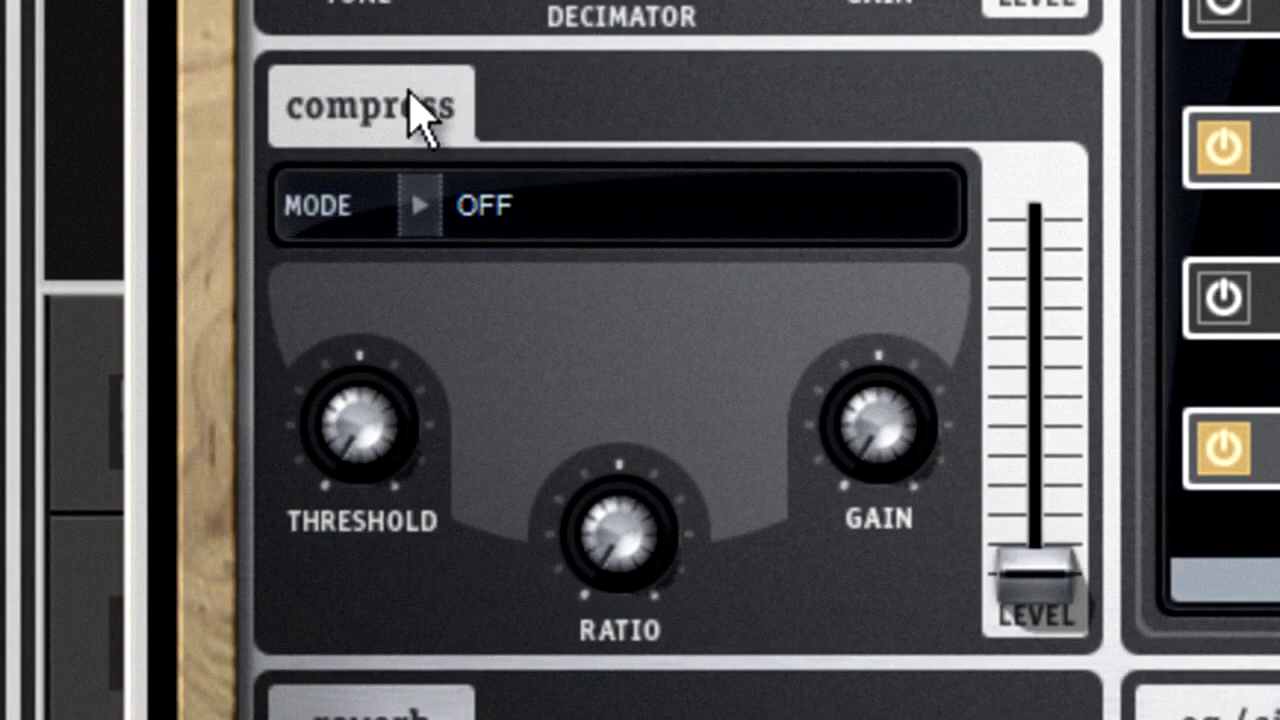
- Power on the compressor, raise its threshold, and set the ratio to 9.4:1
click(1222, 12)
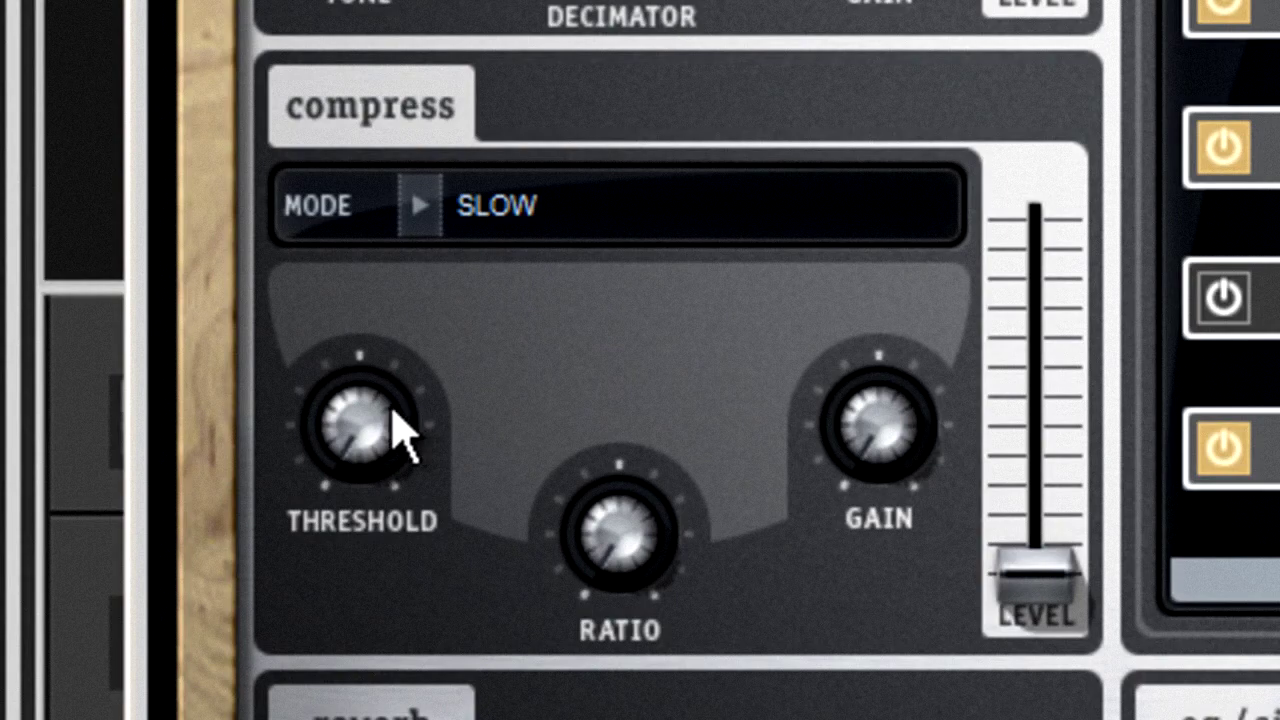
drag(343, 429, 363, 34)
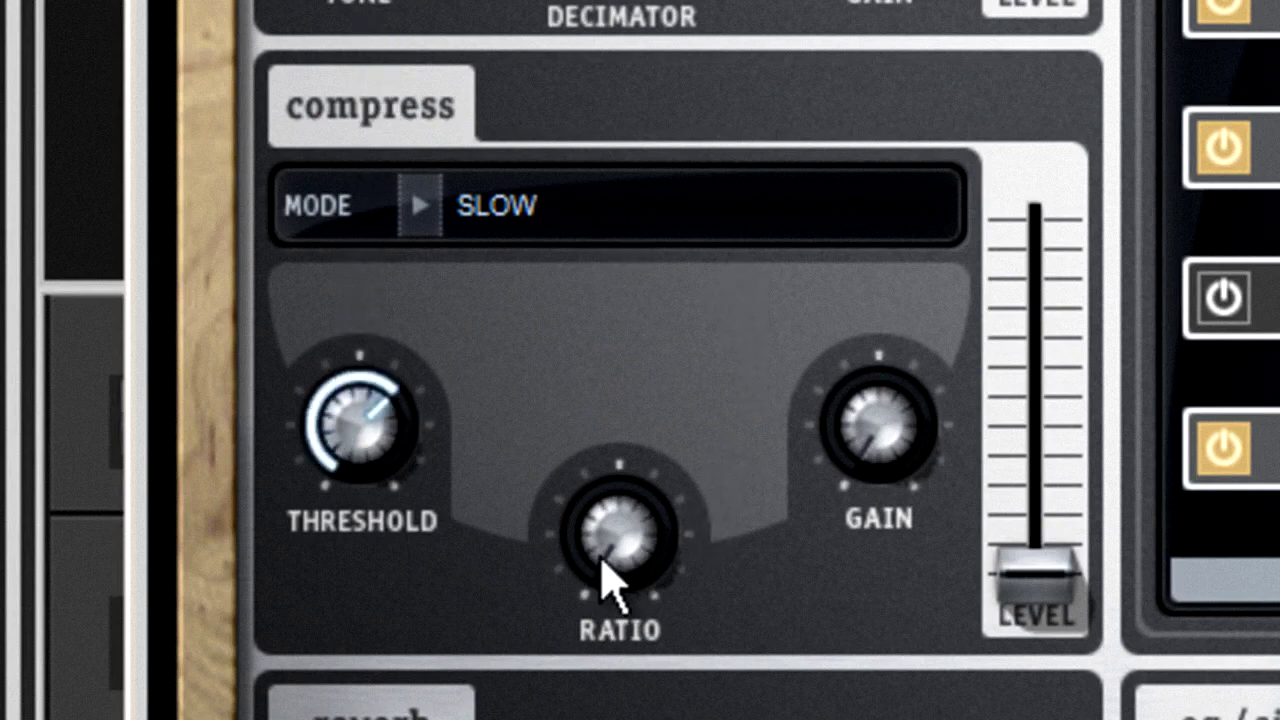
drag(607, 580, 586, 414)
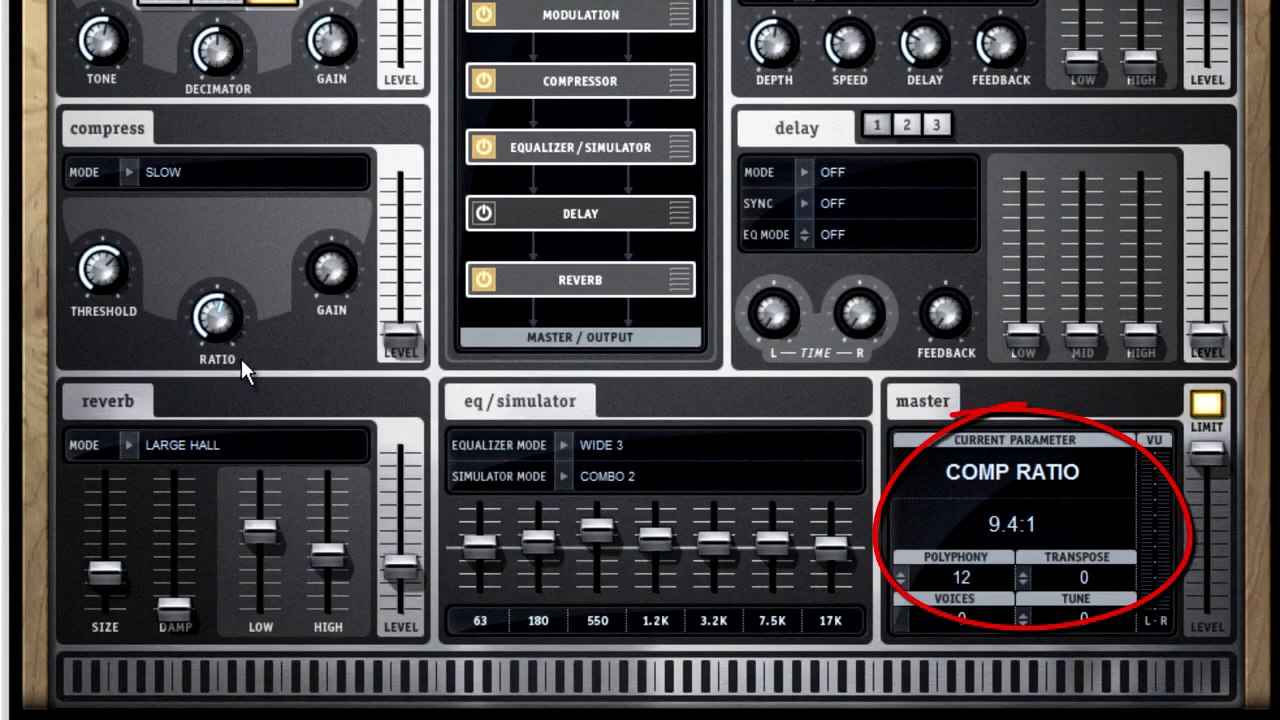
- Raise the compressor gain to 2.28 dB and push the ratio to 50.0:1
mouse_move(318, 280)
drag(331, 271, 320, 148)
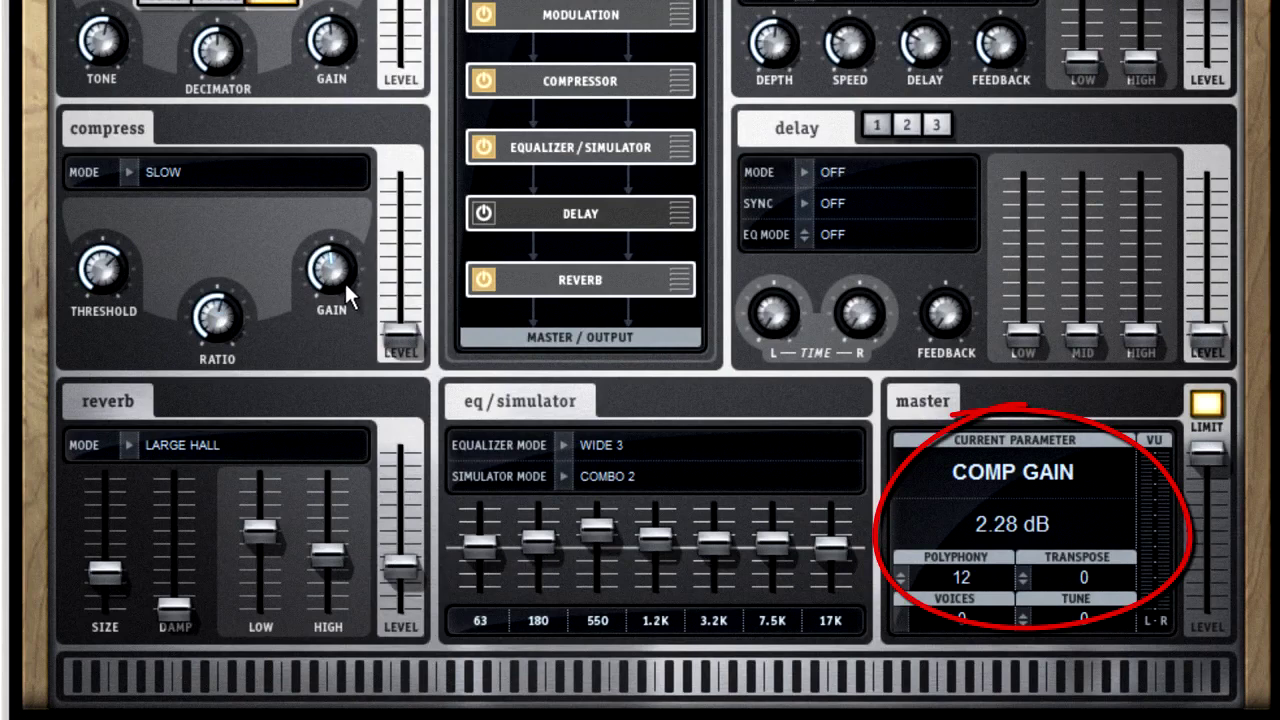
mouse_move(220, 312)
mouse_down()
mouse_move(201, 249)
mouse_move(207, 184)
mouse_move(196, 333)
mouse_up()
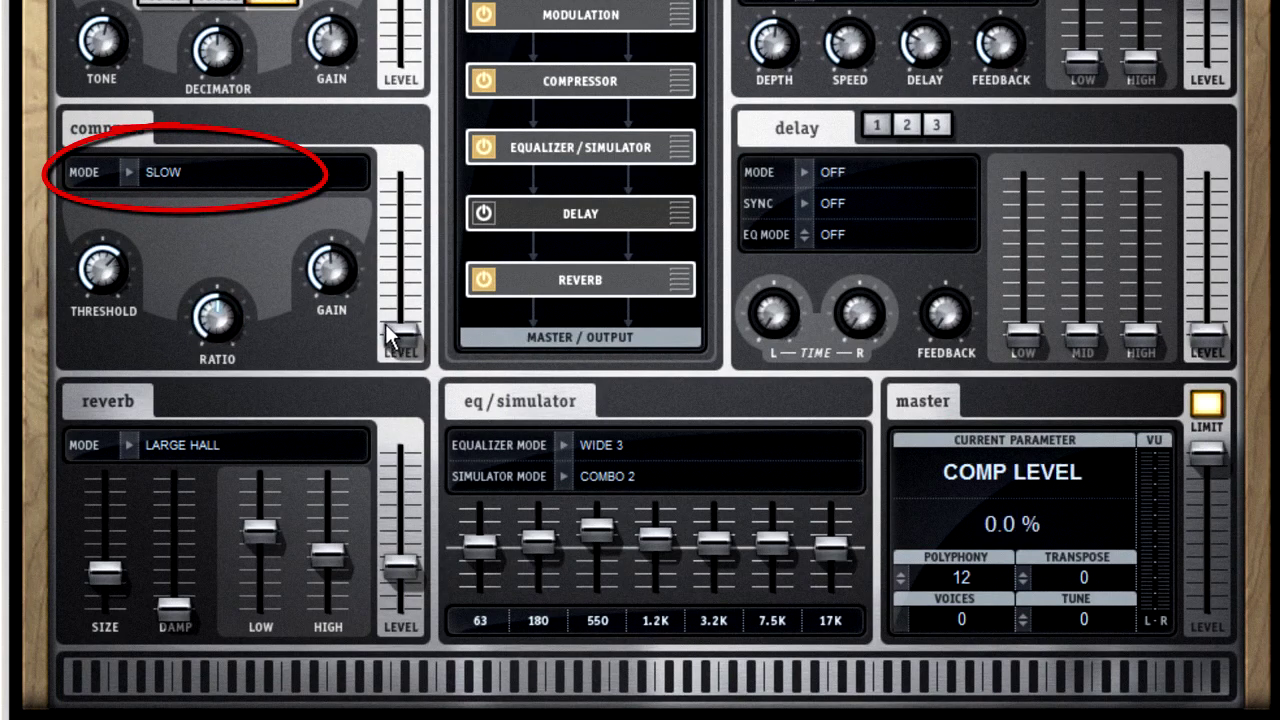
- Set the compressor mode to Mid and raise its output level to 55.8 %
click(130, 171)
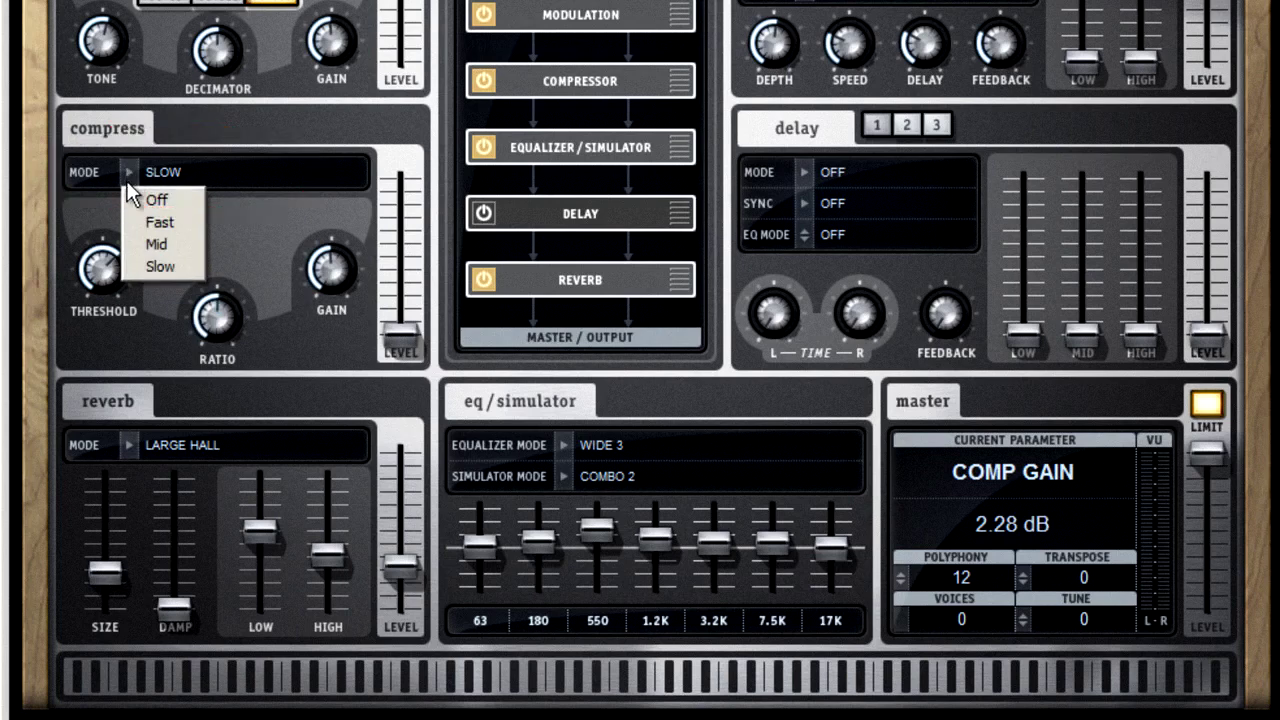
click(138, 199)
click(126, 168)
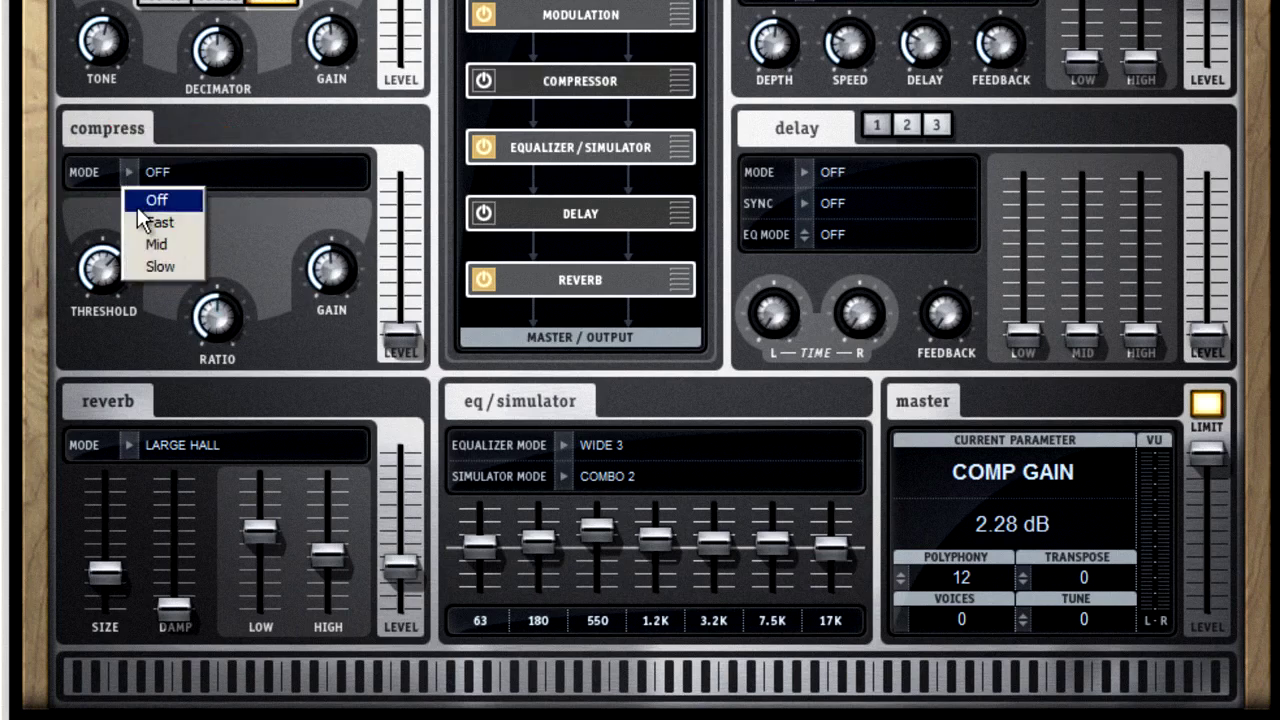
click(154, 265)
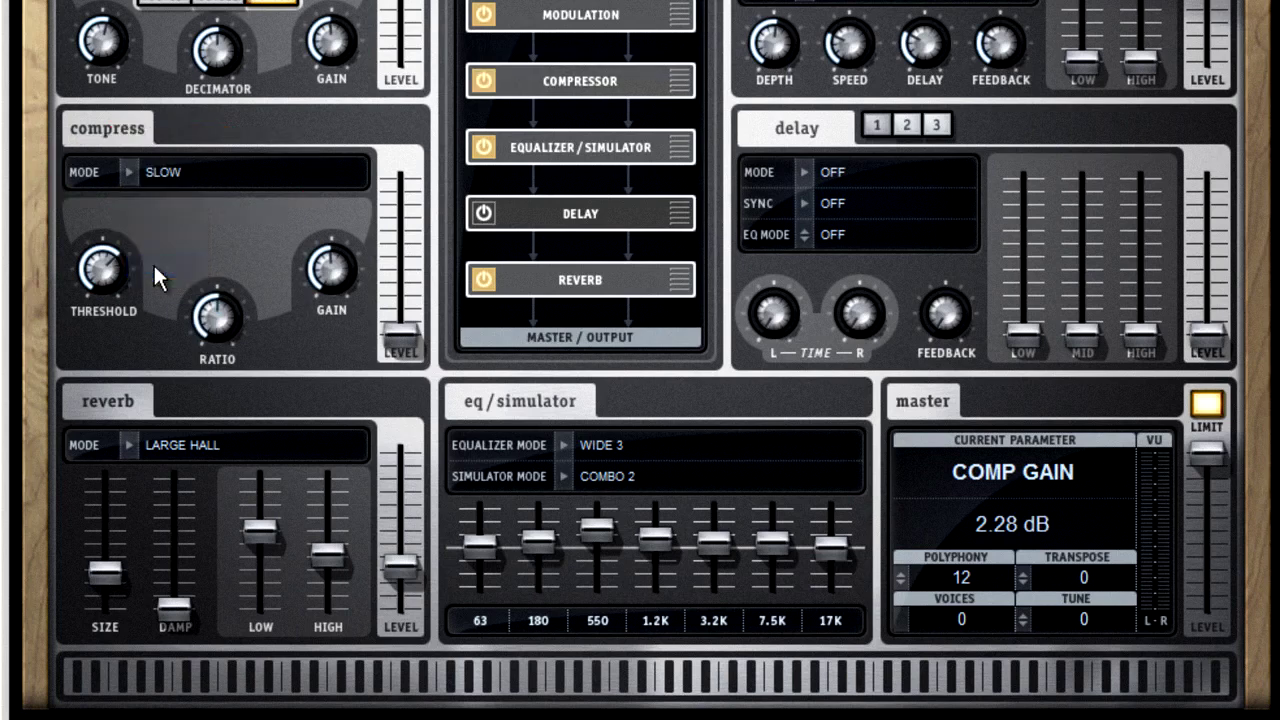
click(124, 170)
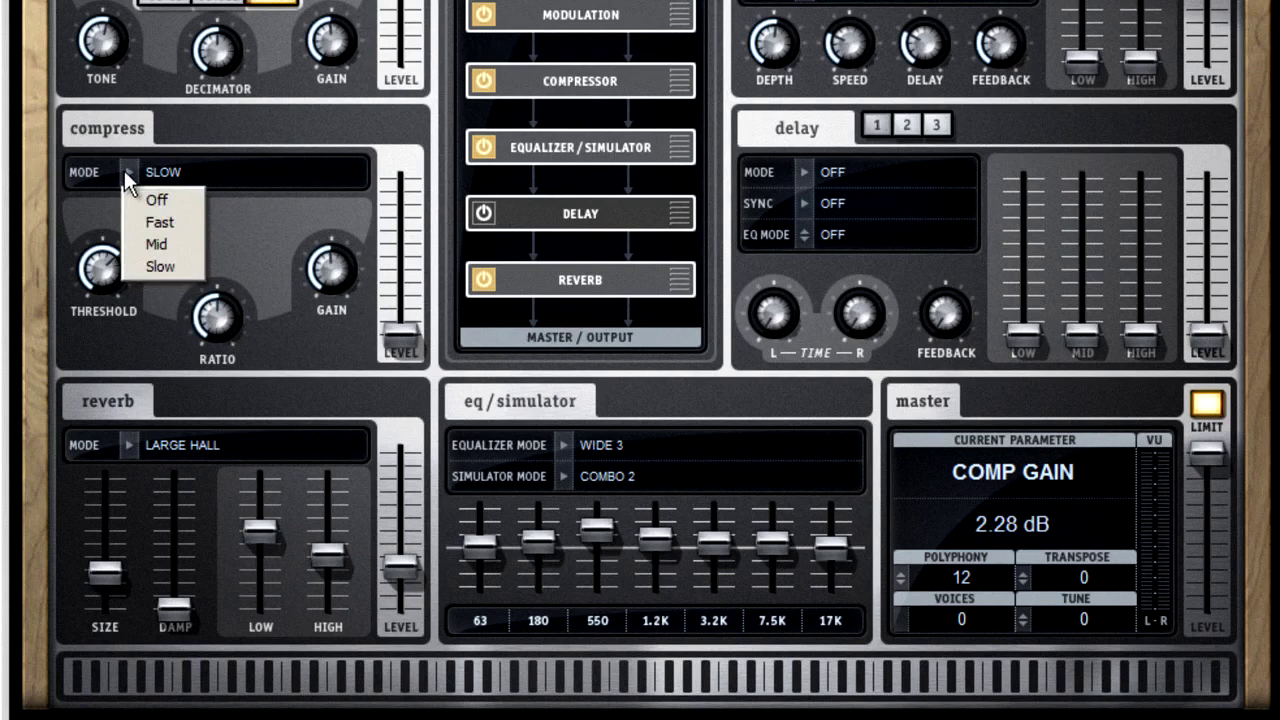
click(183, 246)
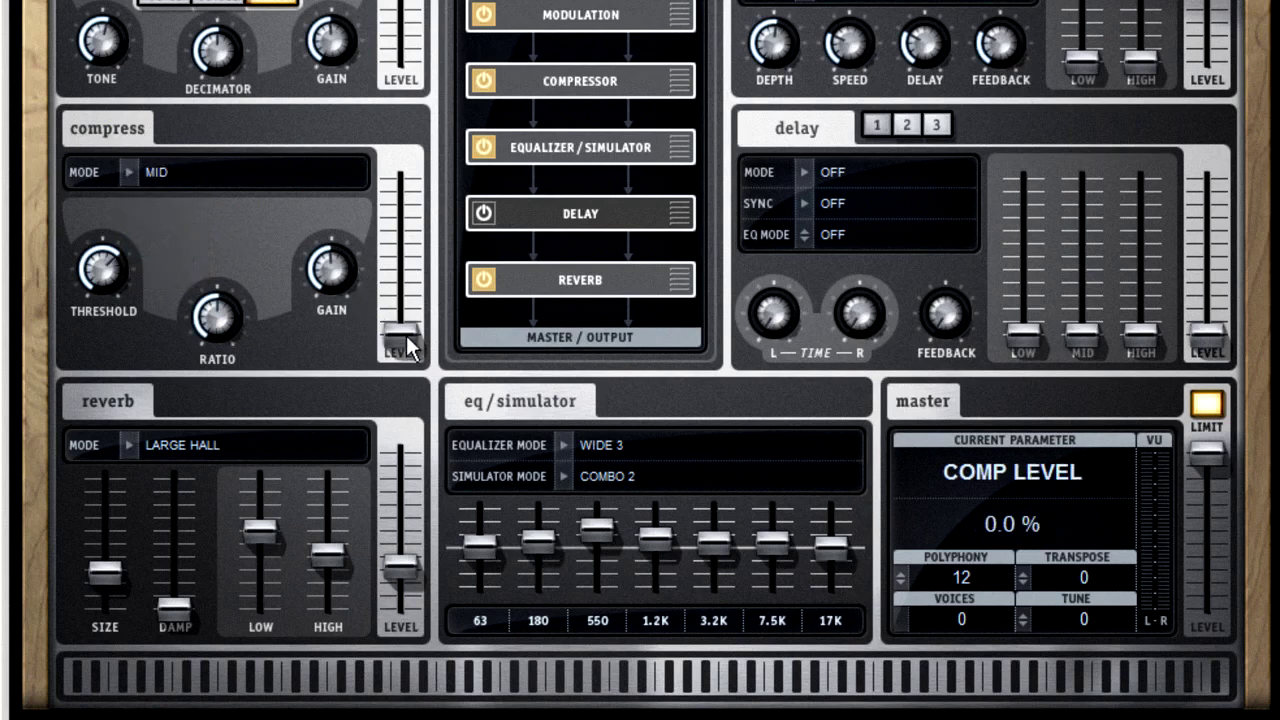
drag(406, 331, 423, 262)
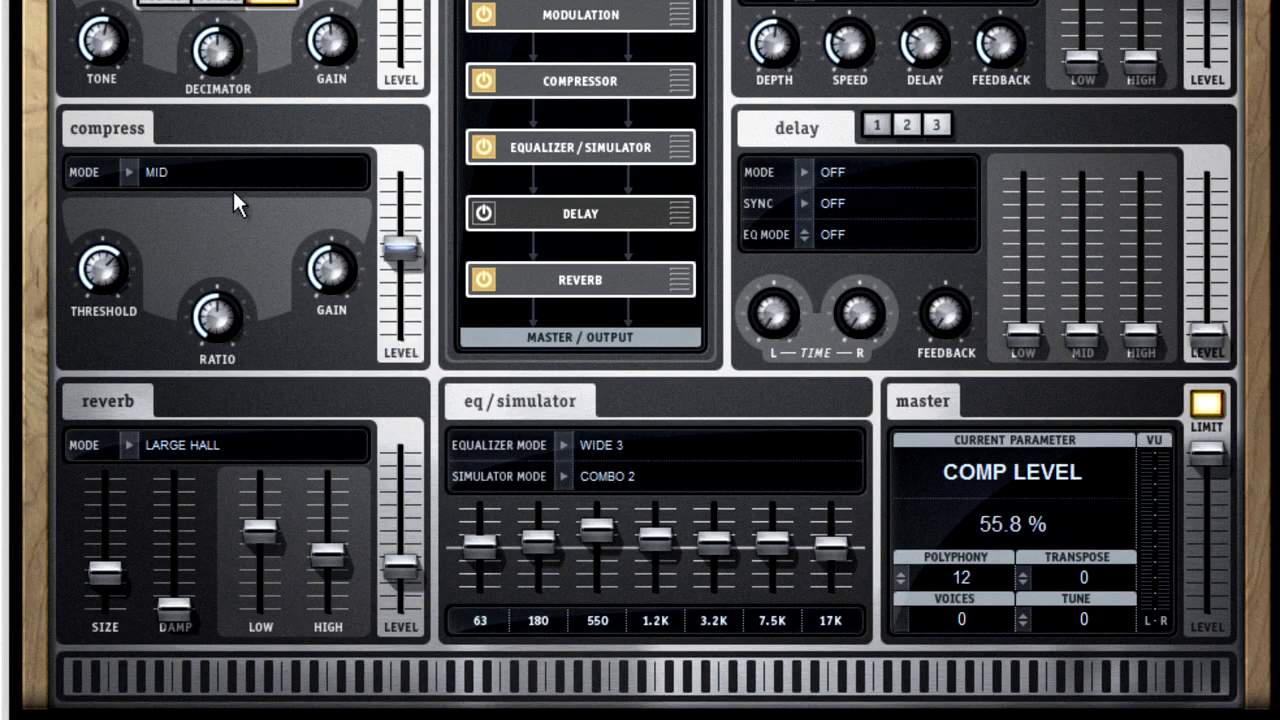
click(127, 177)
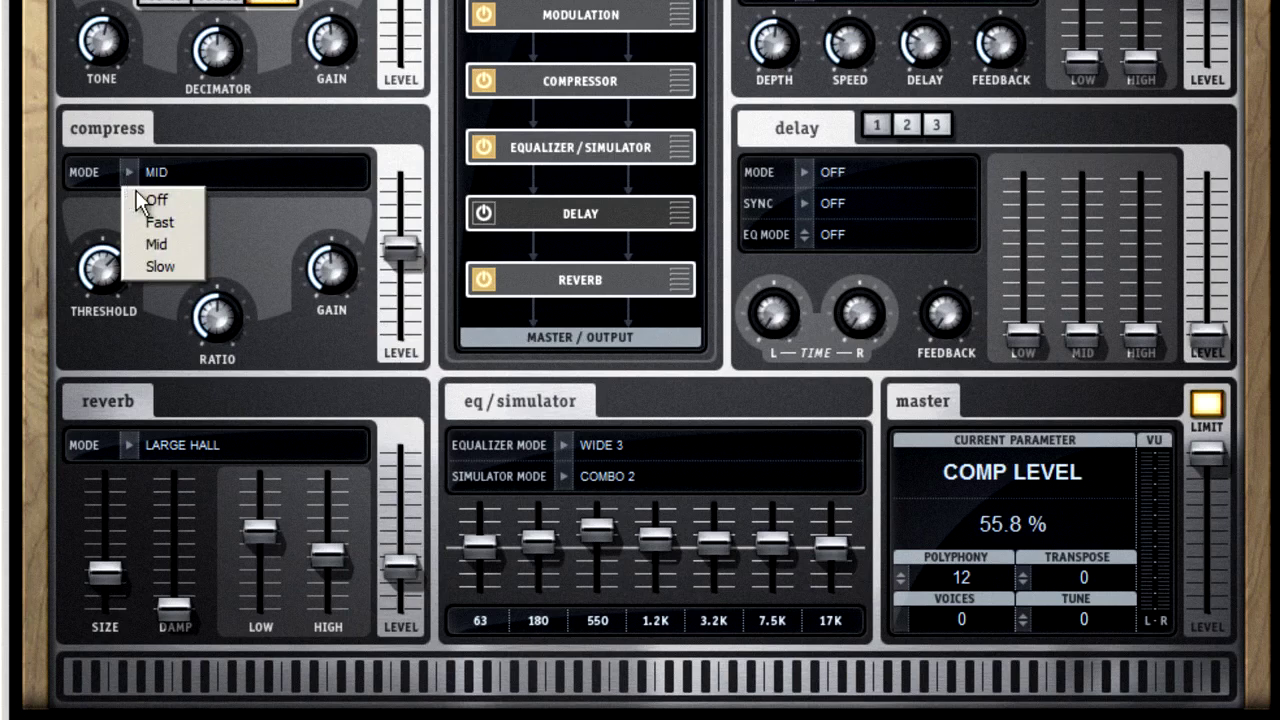
- Change the reverb type to Mid Hall
click(216, 316)
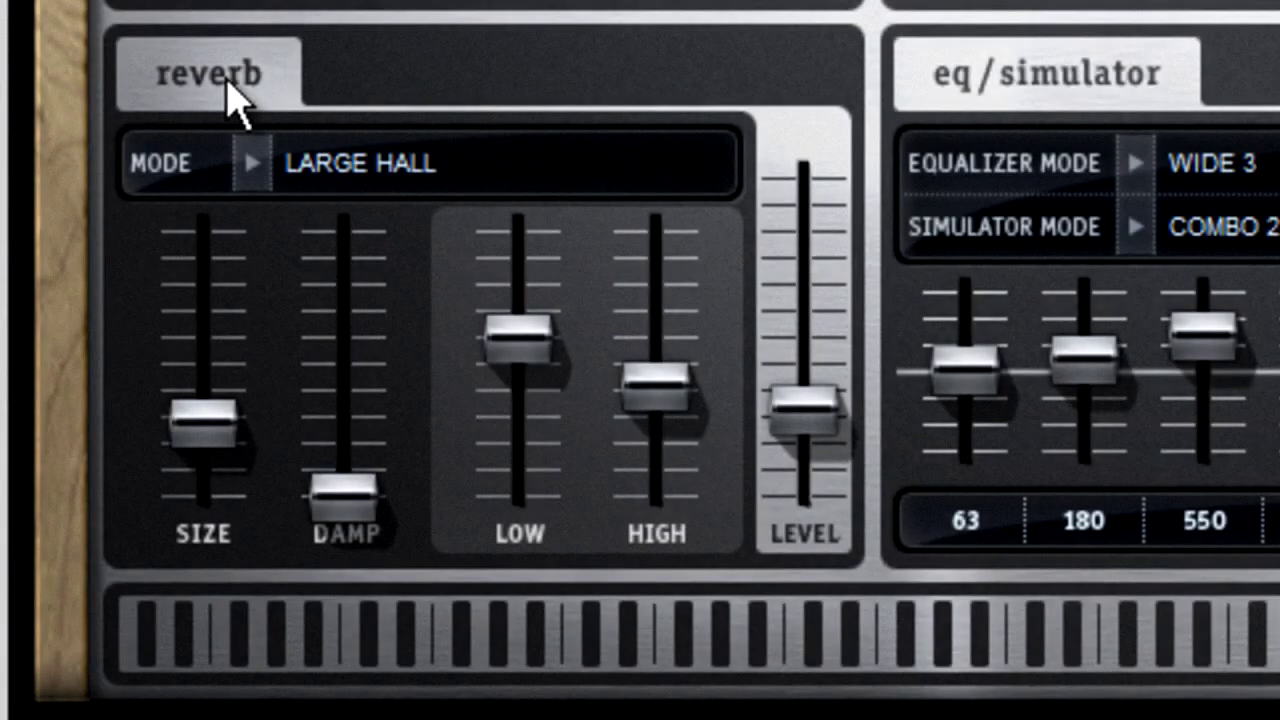
click(252, 165)
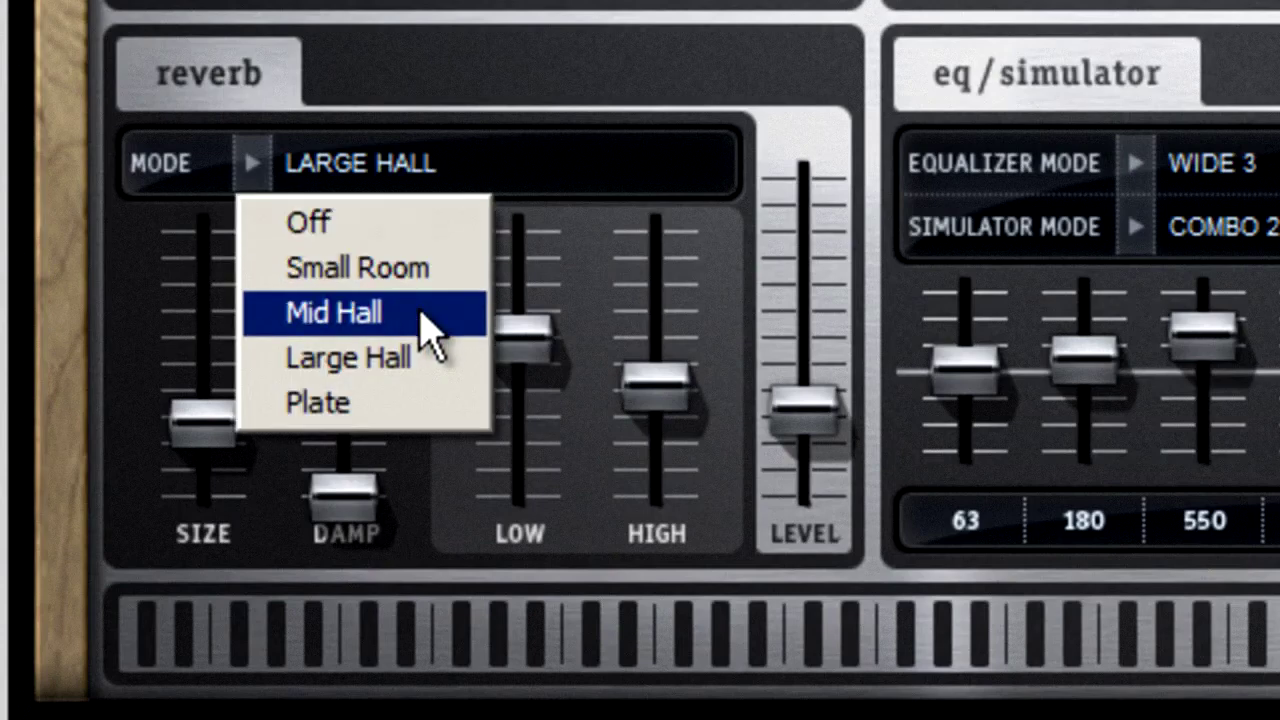
click(463, 263)
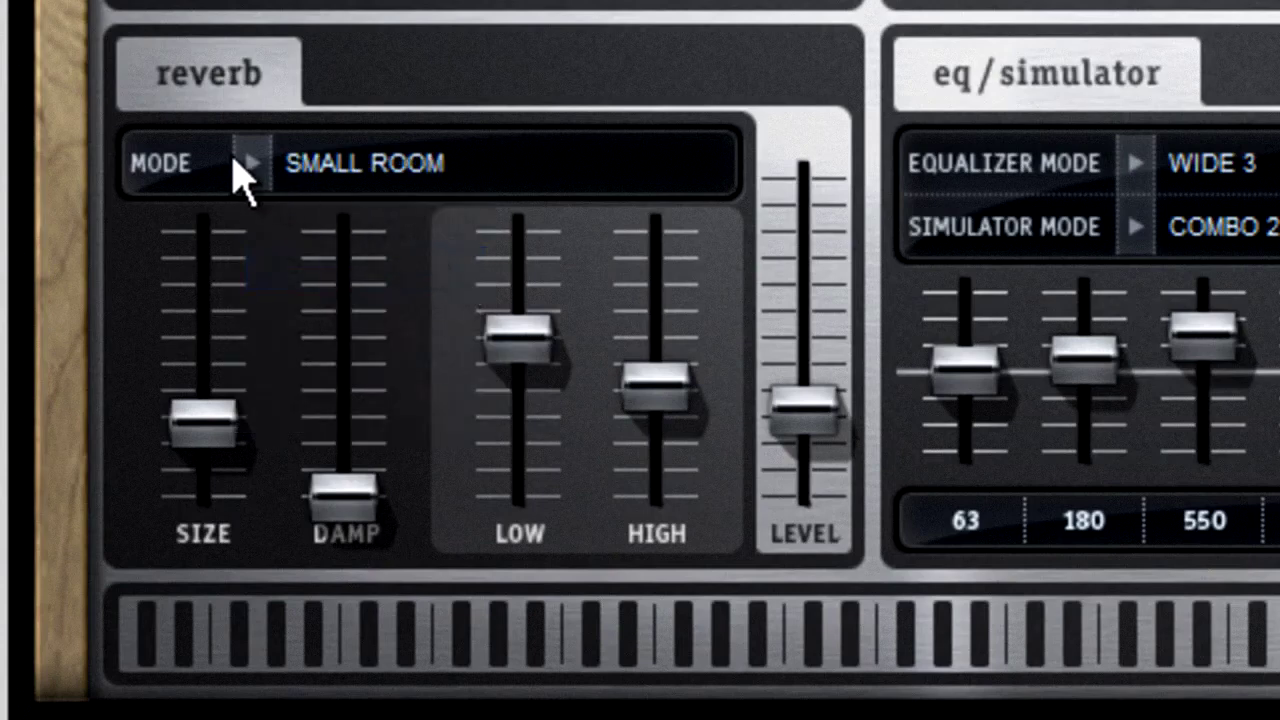
click(248, 164)
click(338, 312)
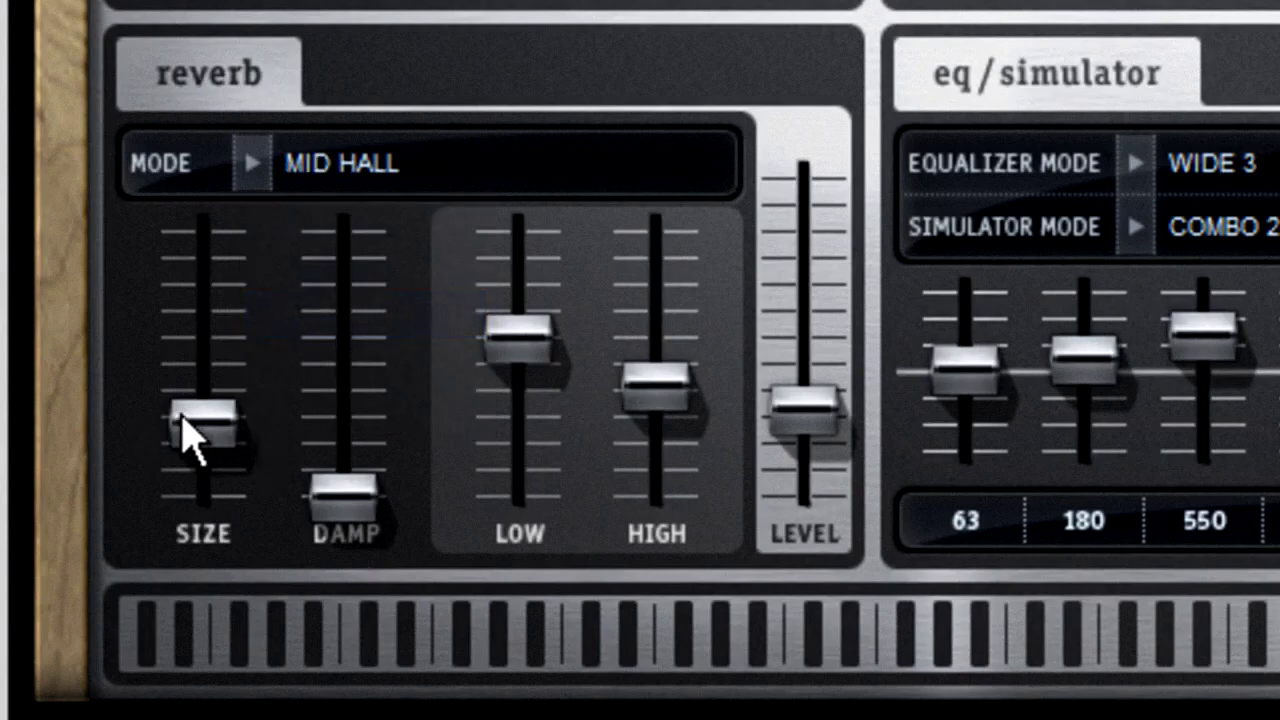
- Enlarge the reverb size, increase its damping, and boost the high band
drag(211, 434, 218, 300)
drag(335, 510, 354, 334)
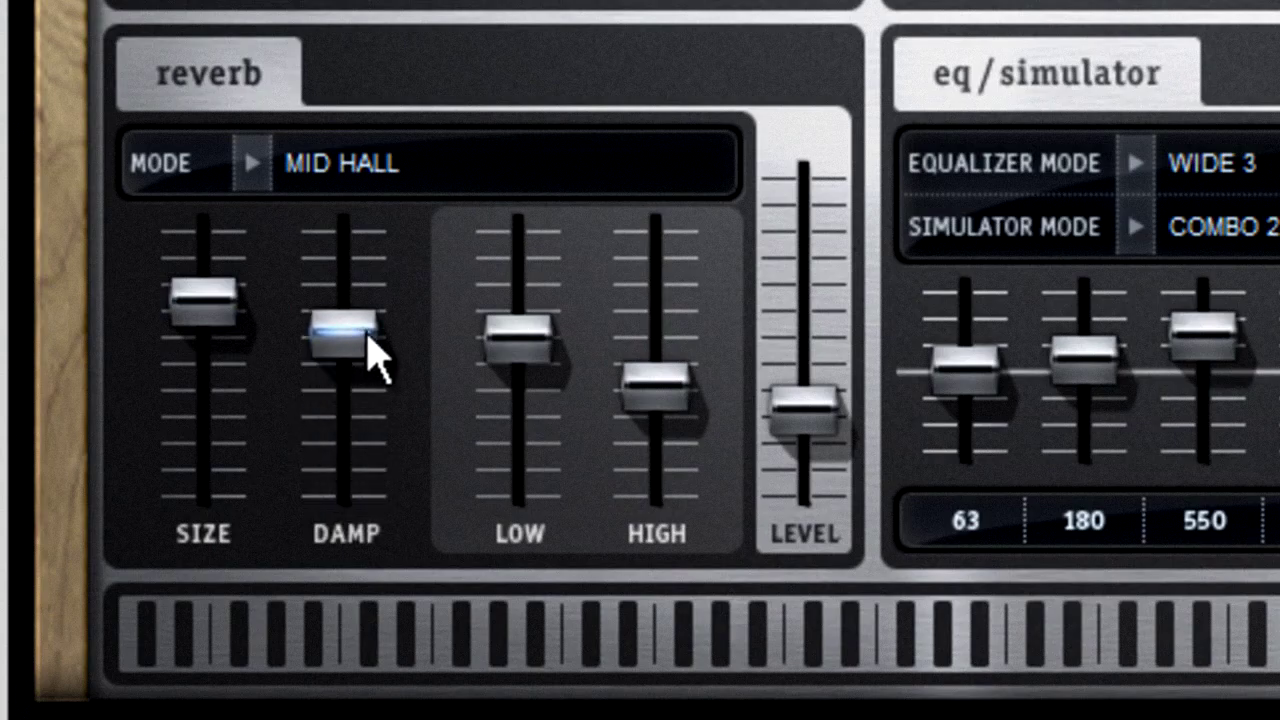
click(522, 337)
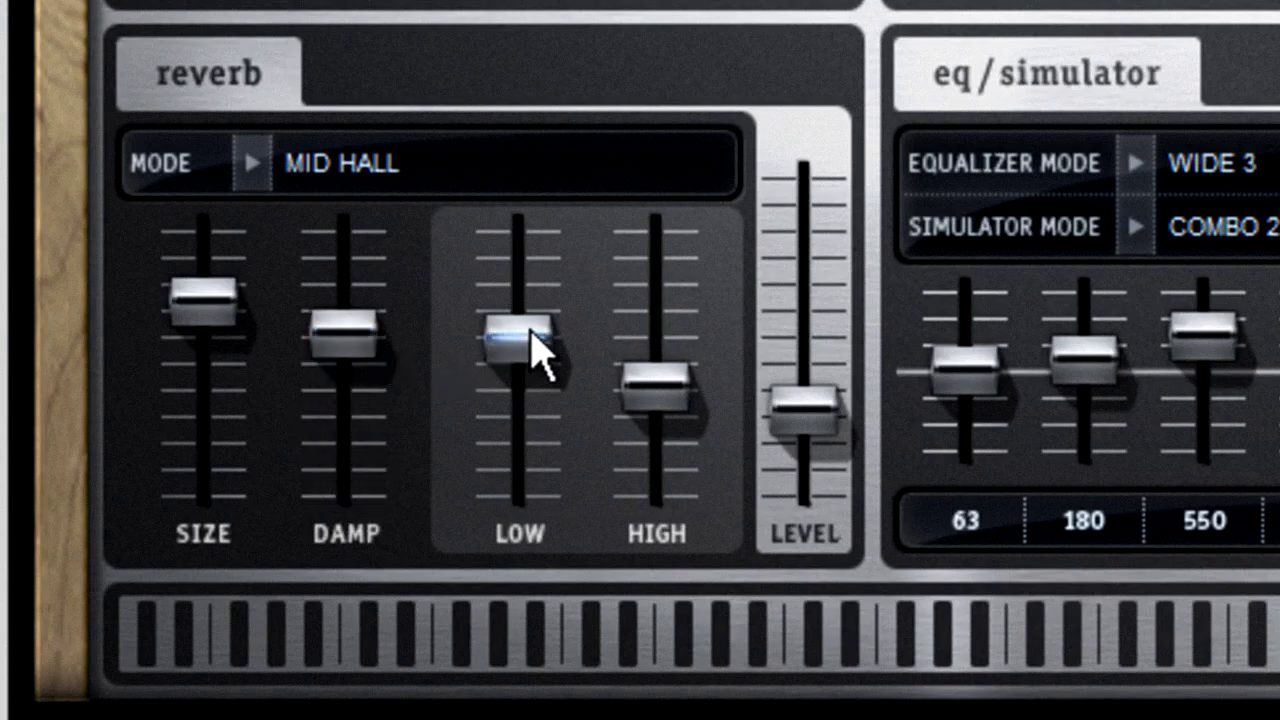
drag(665, 401, 686, 320)
- Set the reverb wet level to 33.3 %
click(810, 425)
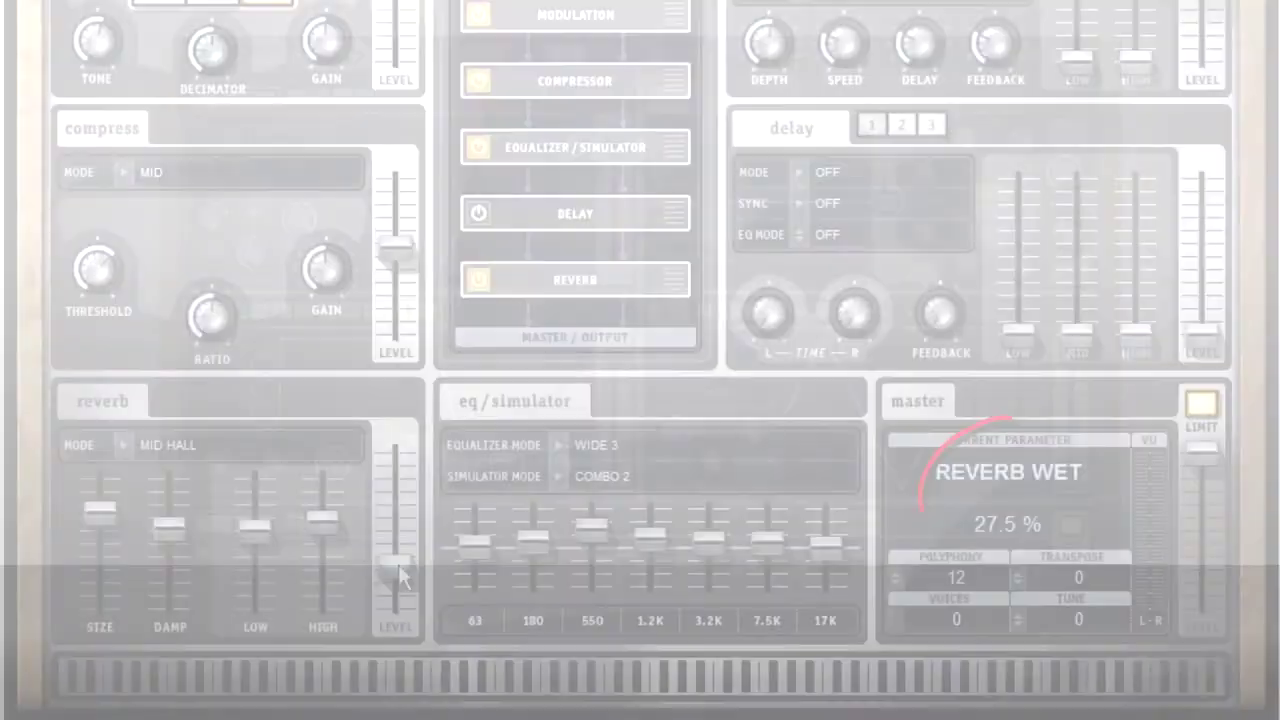
drag(400, 577, 403, 540)
mouse_move(397, 598)
mouse_down()
mouse_move(398, 618)
mouse_move(400, 585)
mouse_up()
mouse_move(401, 539)
mouse_down()
mouse_move(409, 436)
mouse_move(401, 486)
mouse_up()
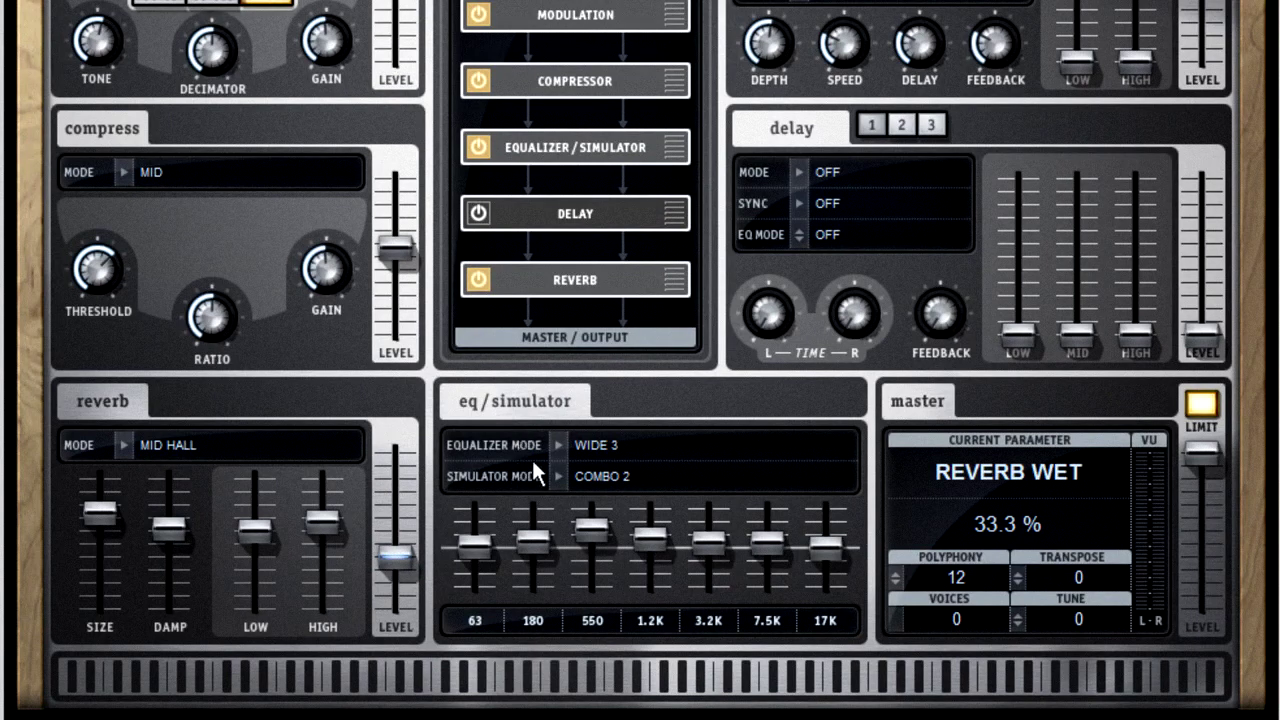
- Set the equalizer mode to Low, after trying Half 2
click(557, 444)
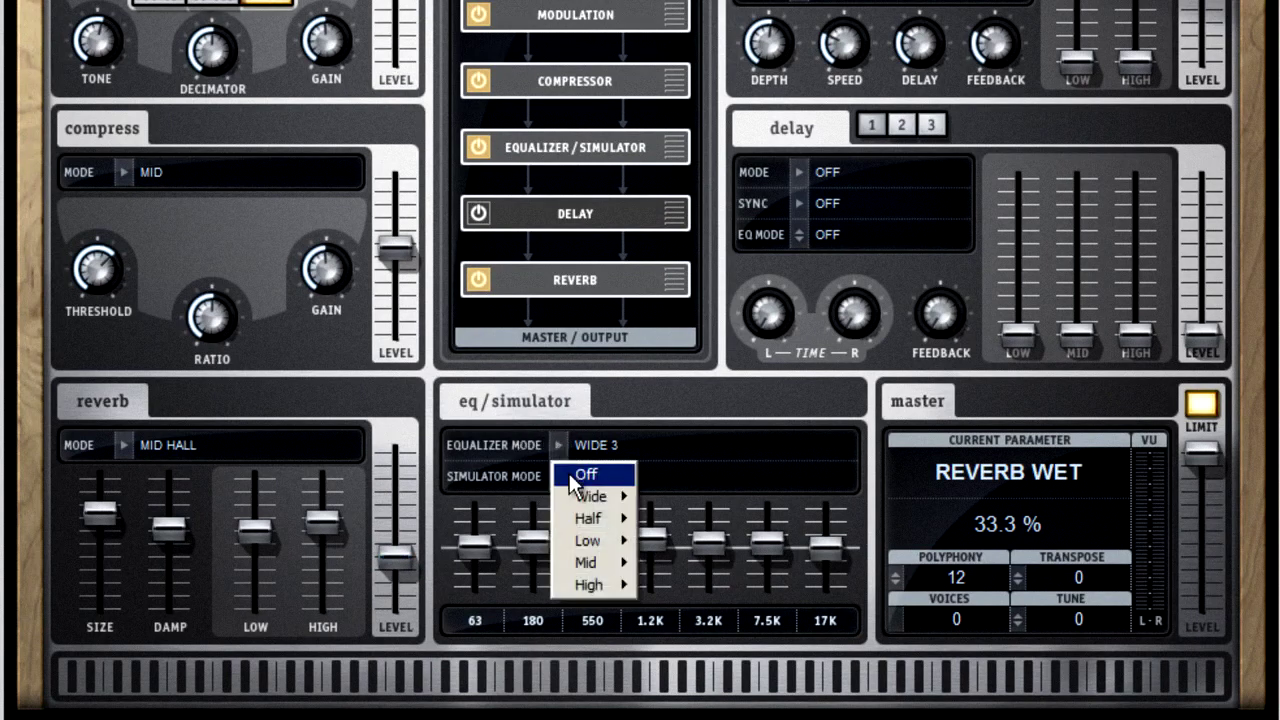
mouse_move(587, 522)
click(694, 540)
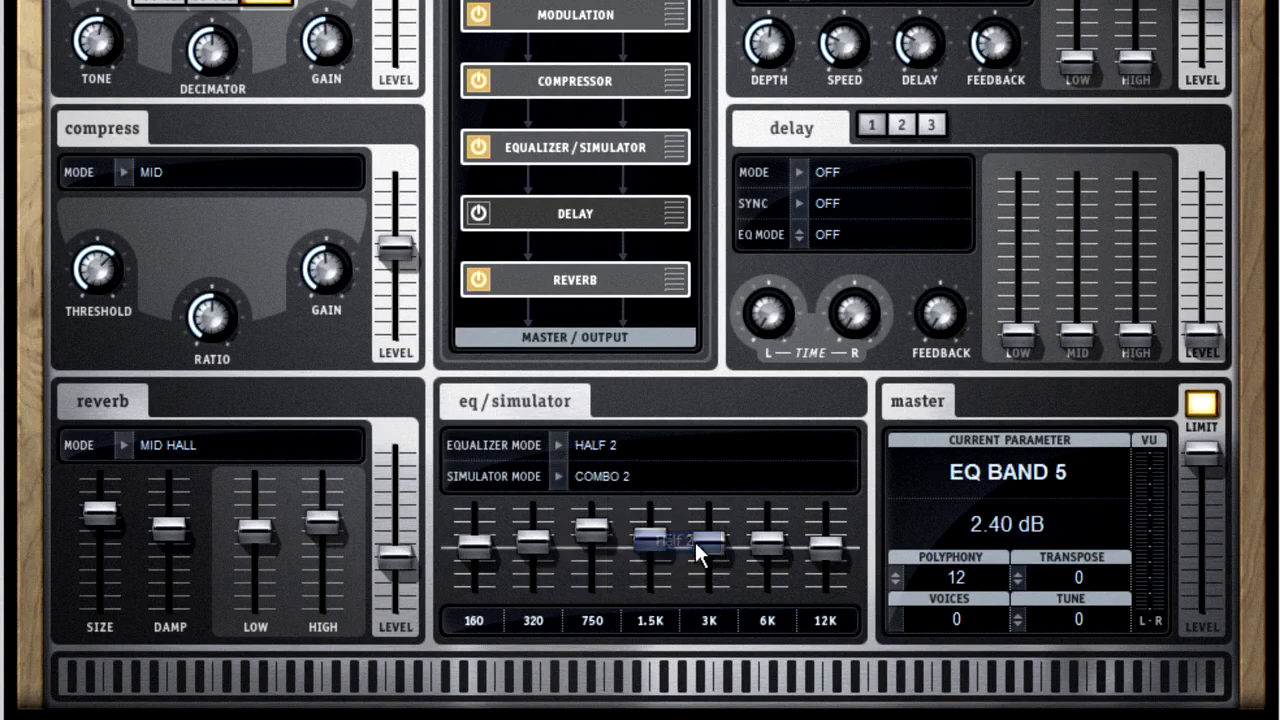
click(557, 444)
mouse_move(562, 540)
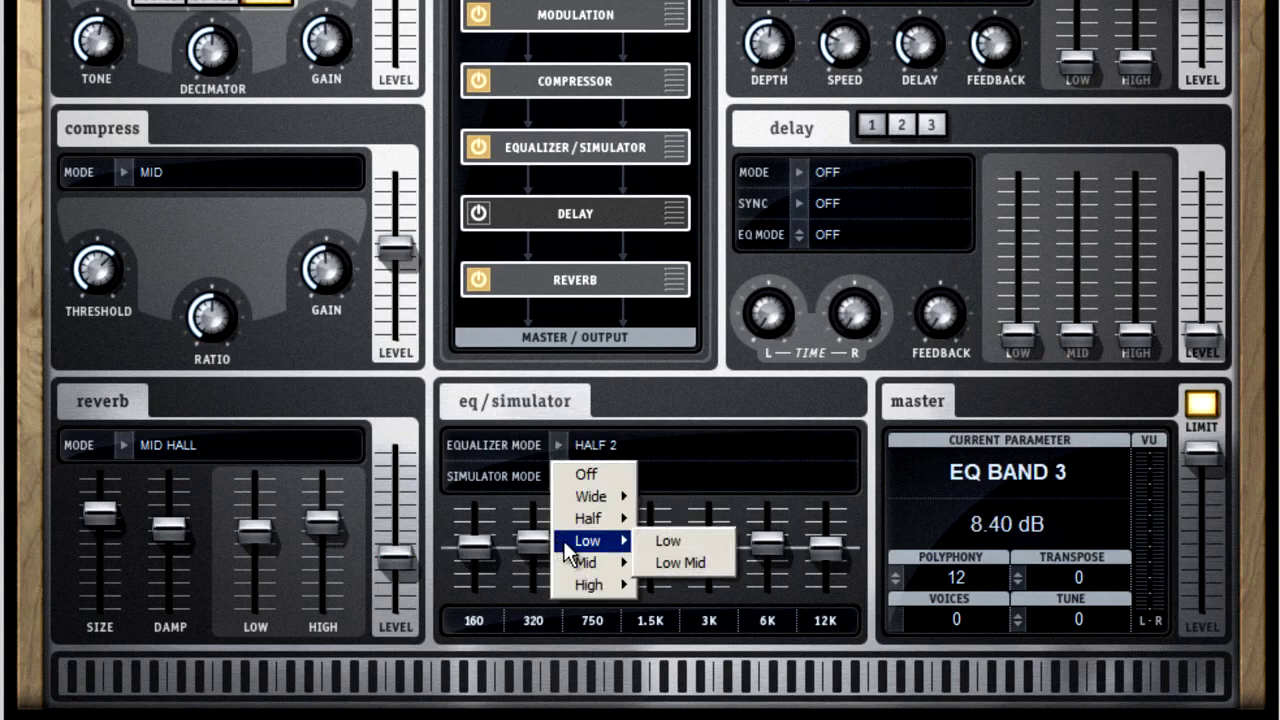
click(642, 538)
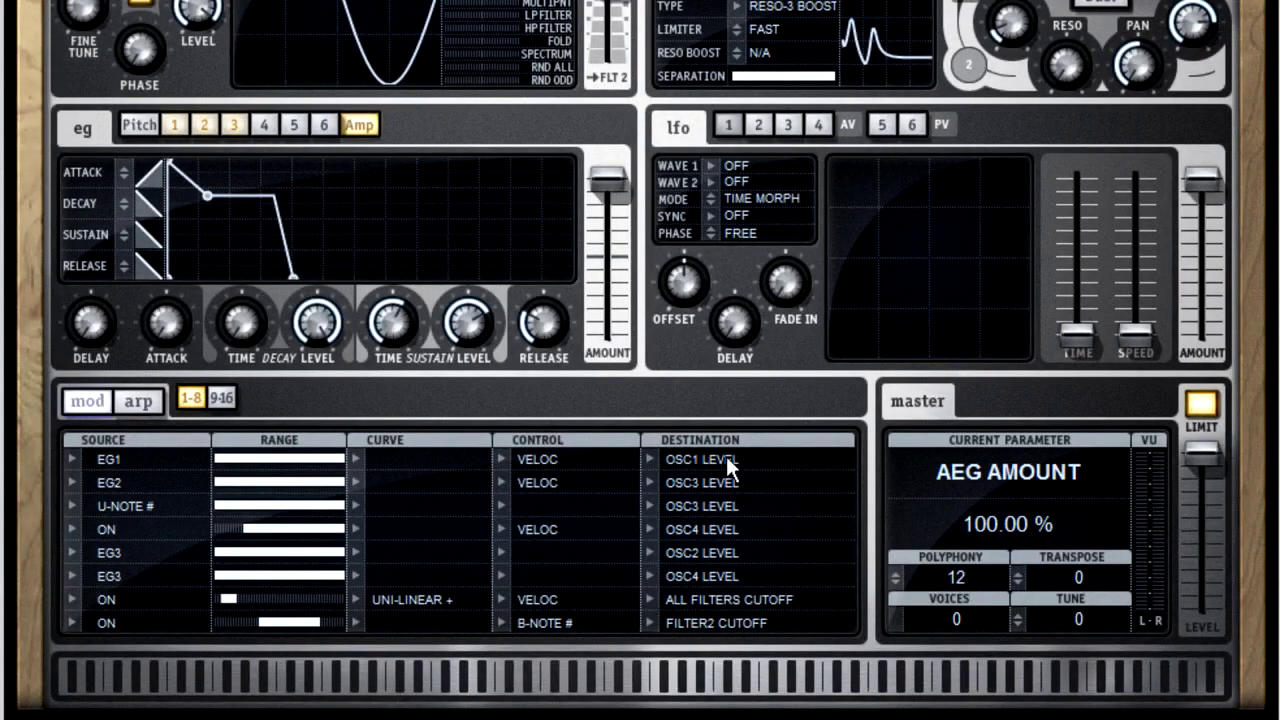
- Bring up the Destination choices for the first modulation-matrix row
scroll(726, 456, down, 1)
click(648, 458)
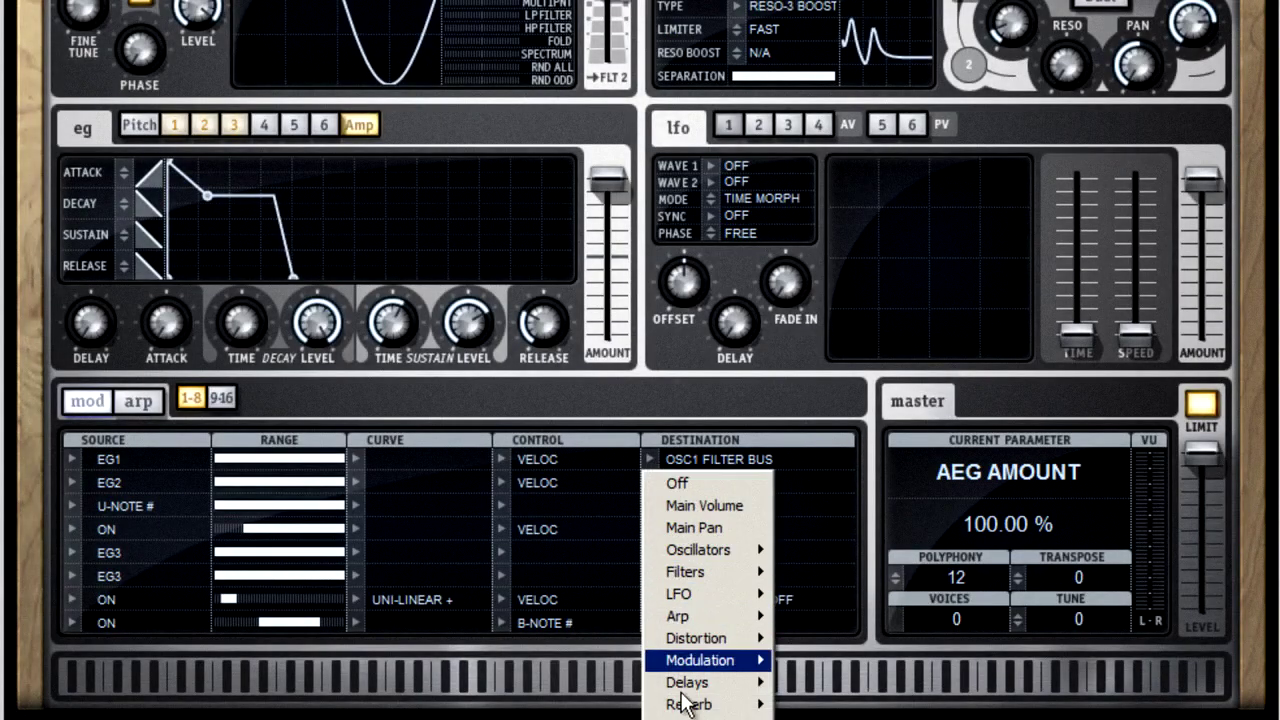
mouse_move(688, 704)
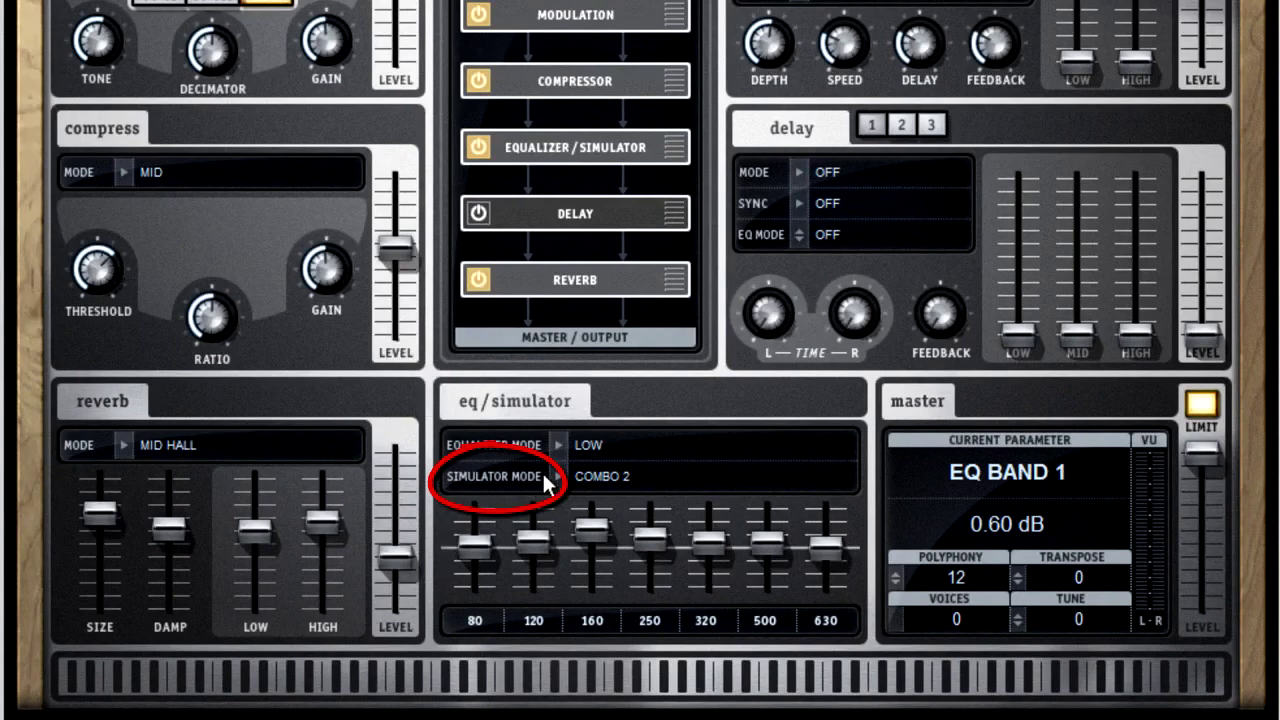
- Try the Generic Amp simulation, then set the EQ simulator to 2x 15 Inch Speaker
click(553, 477)
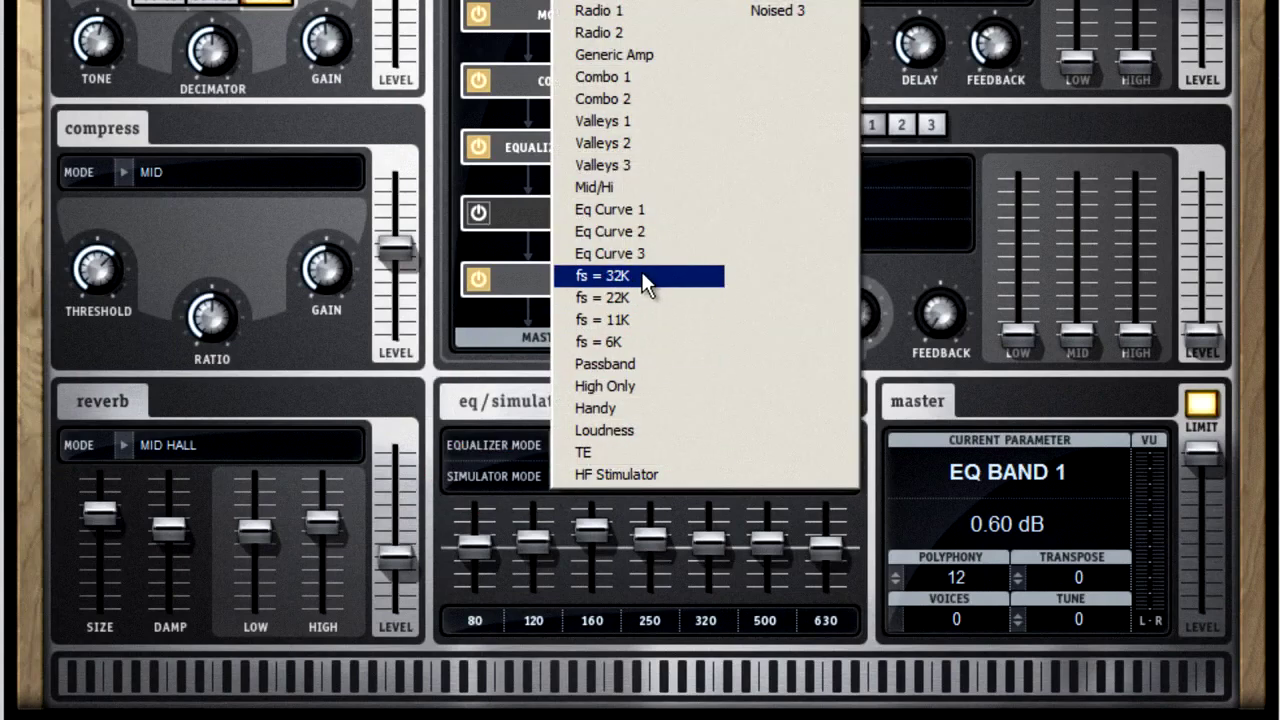
click(638, 56)
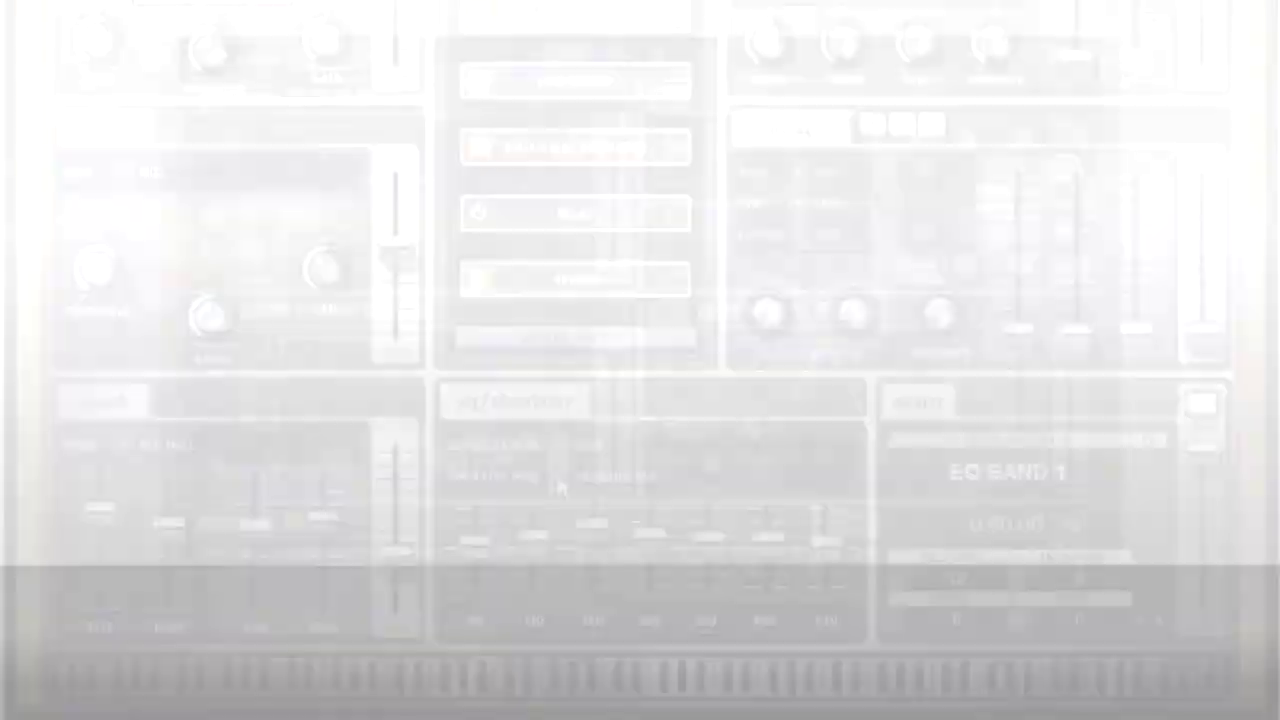
click(557, 474)
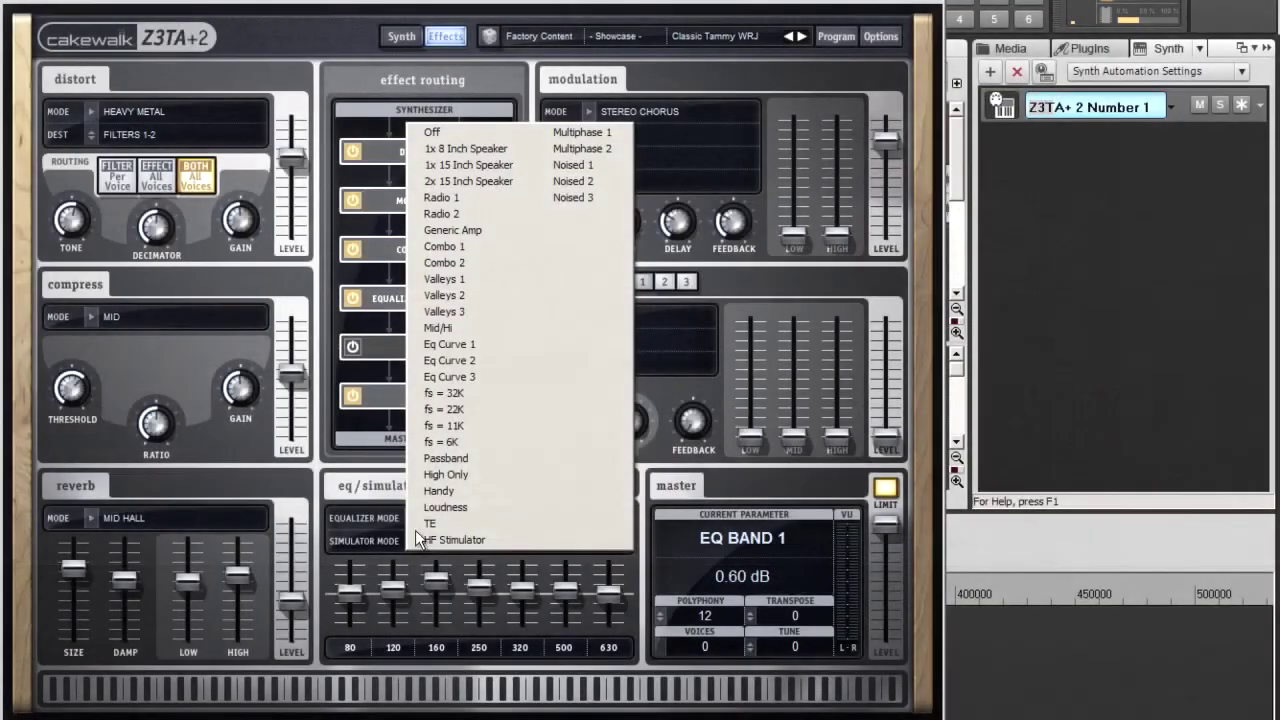
click(505, 182)
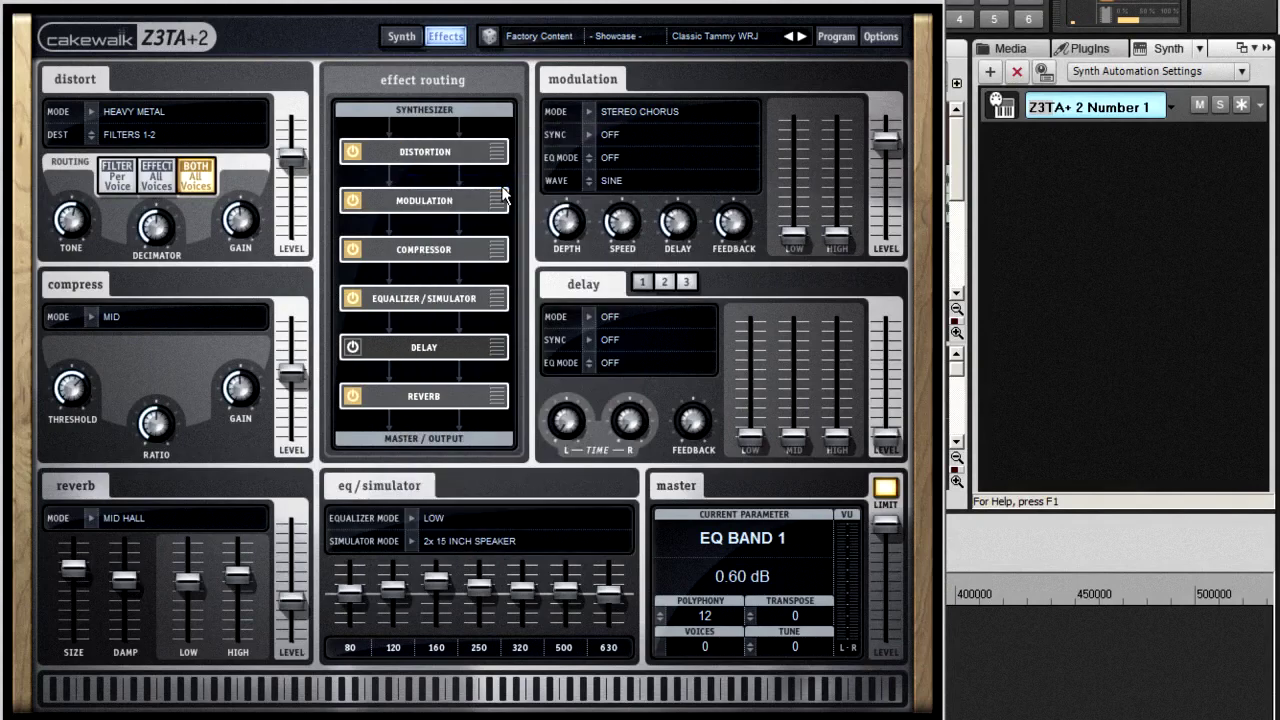
click(590, 111)
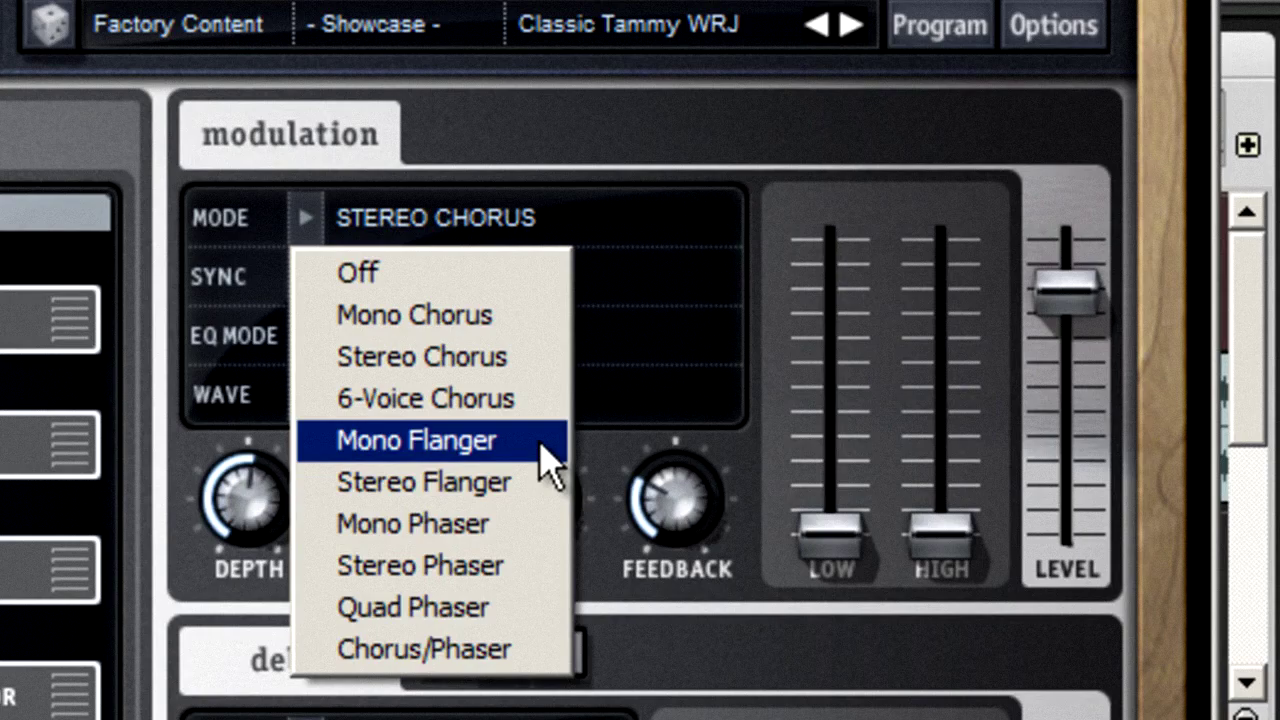
- Keep Stereo Chorus, sync the modulation to 1/2 t, and step its EQ mode up to HI-
click(656, 436)
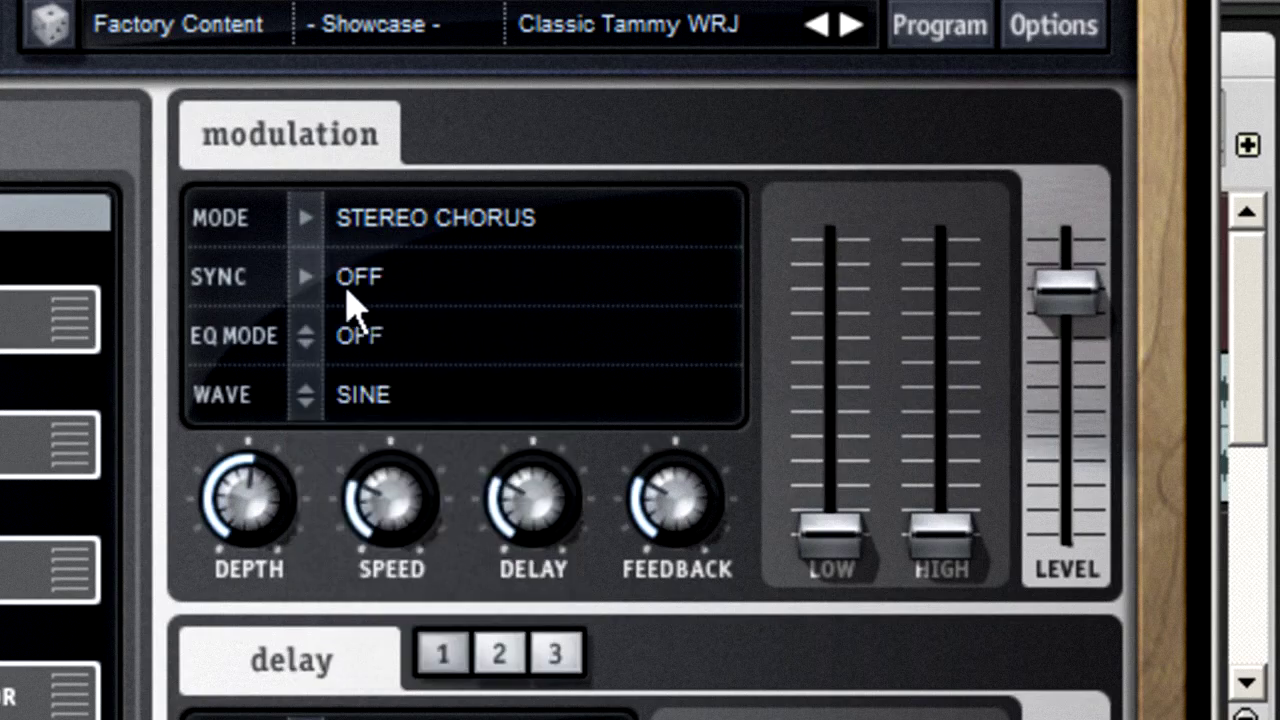
click(333, 283)
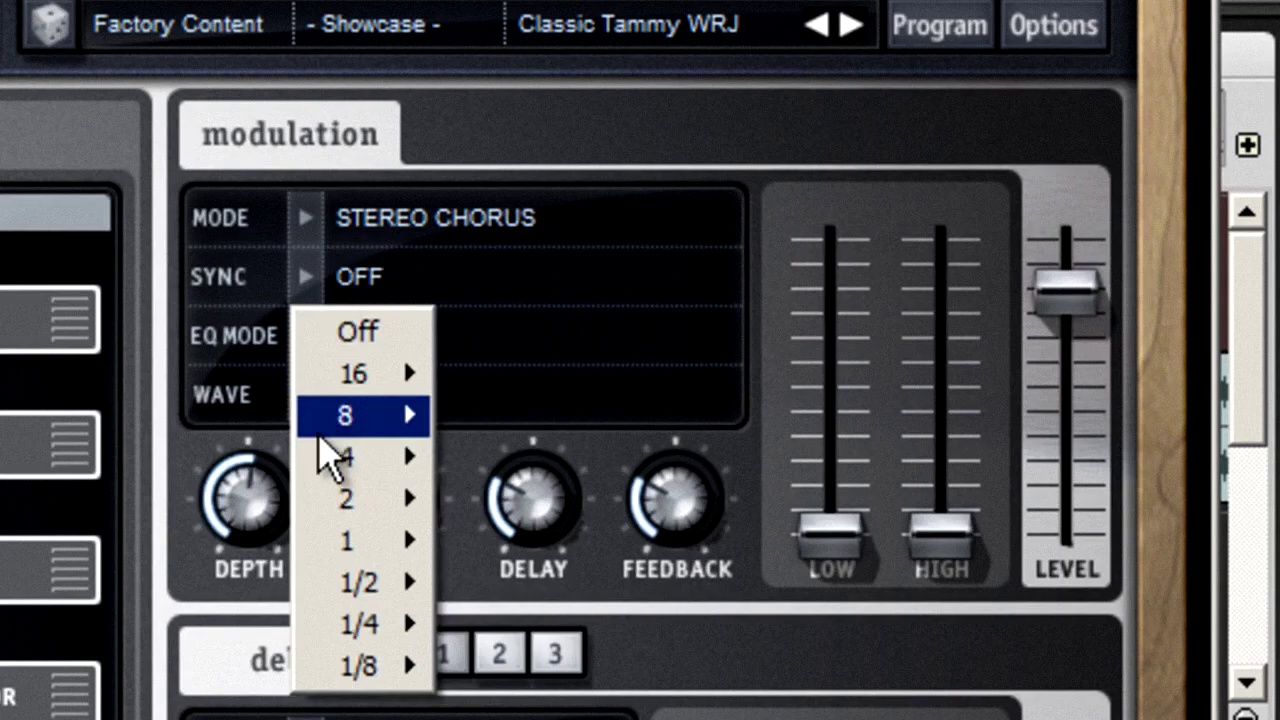
mouse_move(320, 430)
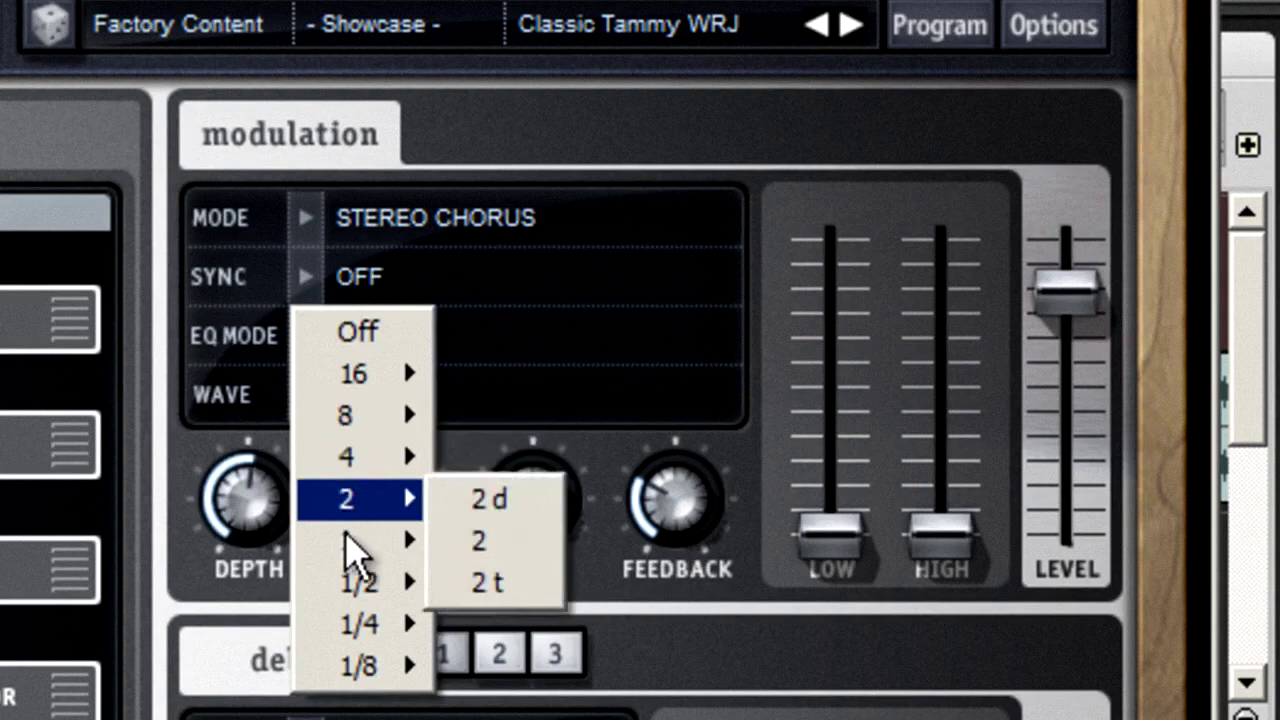
mouse_move(350, 592)
click(551, 672)
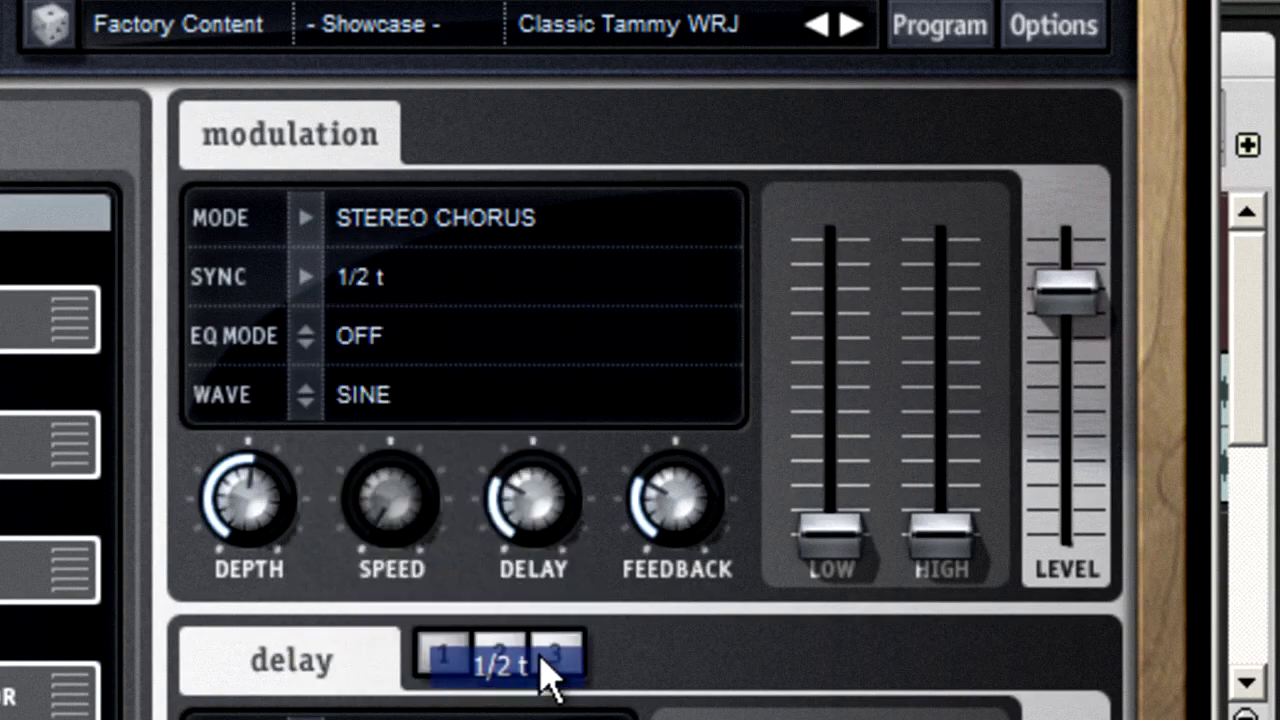
click(306, 340)
drag(347, 338, 399, 337)
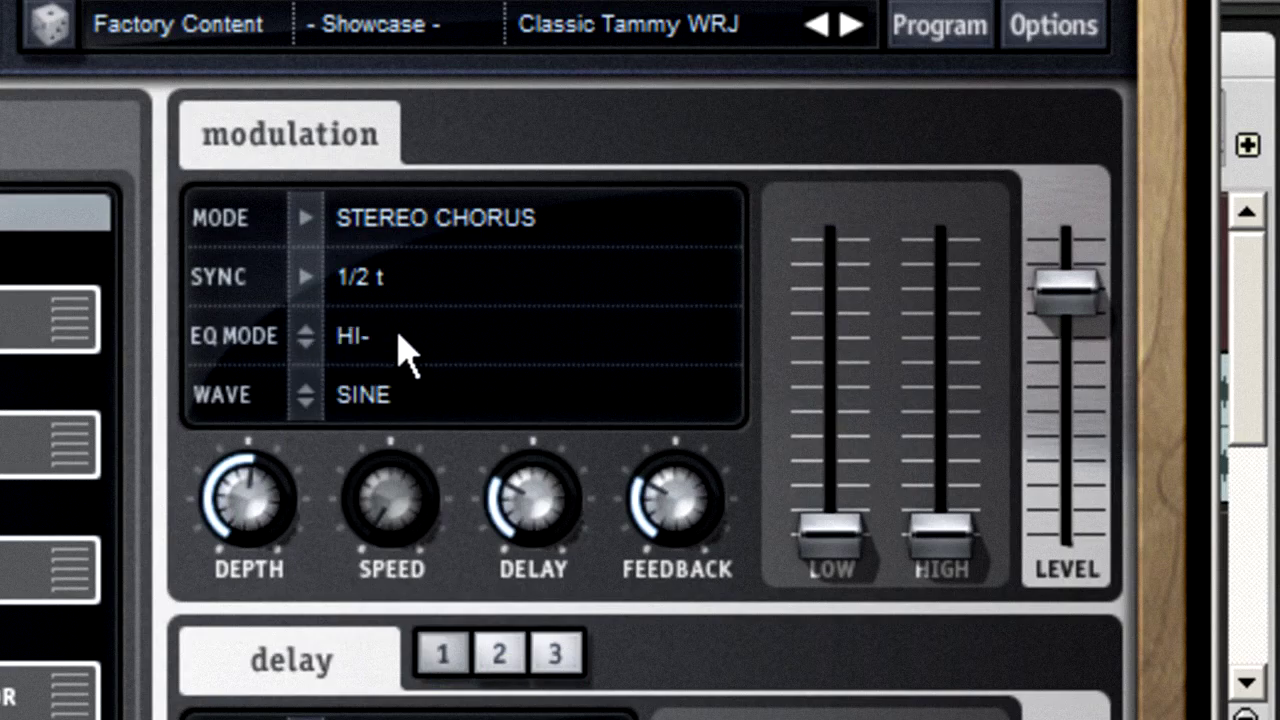
- Step the chorus EQ mode to LO- and set its waveform to triangle
click(399, 337)
click(399, 337)
scroll(399, 337, up, 1)
click(399, 337)
click(345, 392)
click(477, 398)
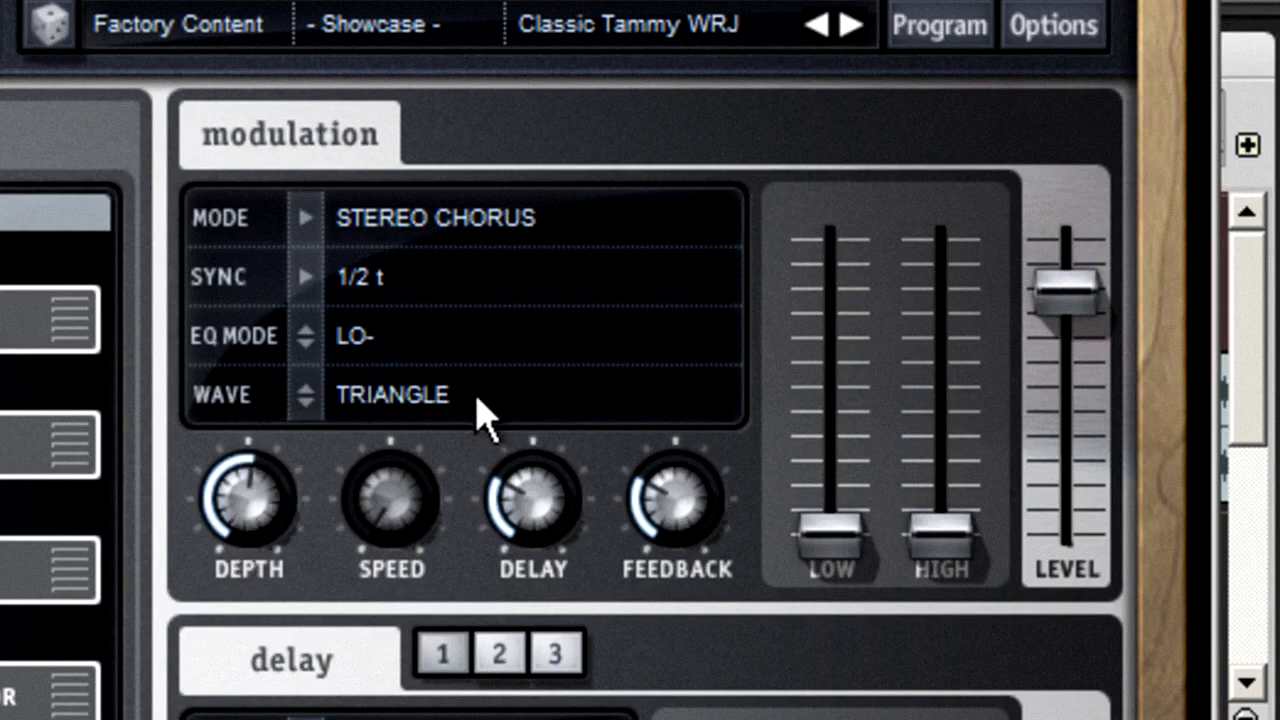
click(477, 399)
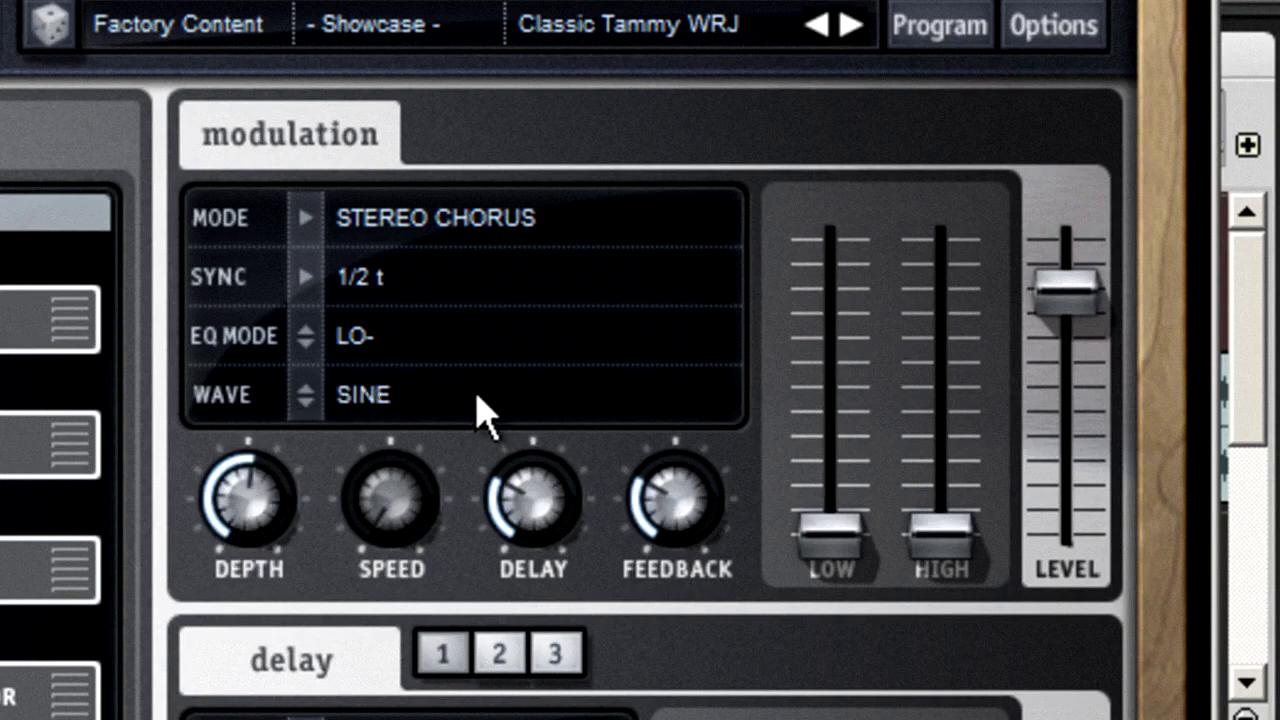
click(477, 398)
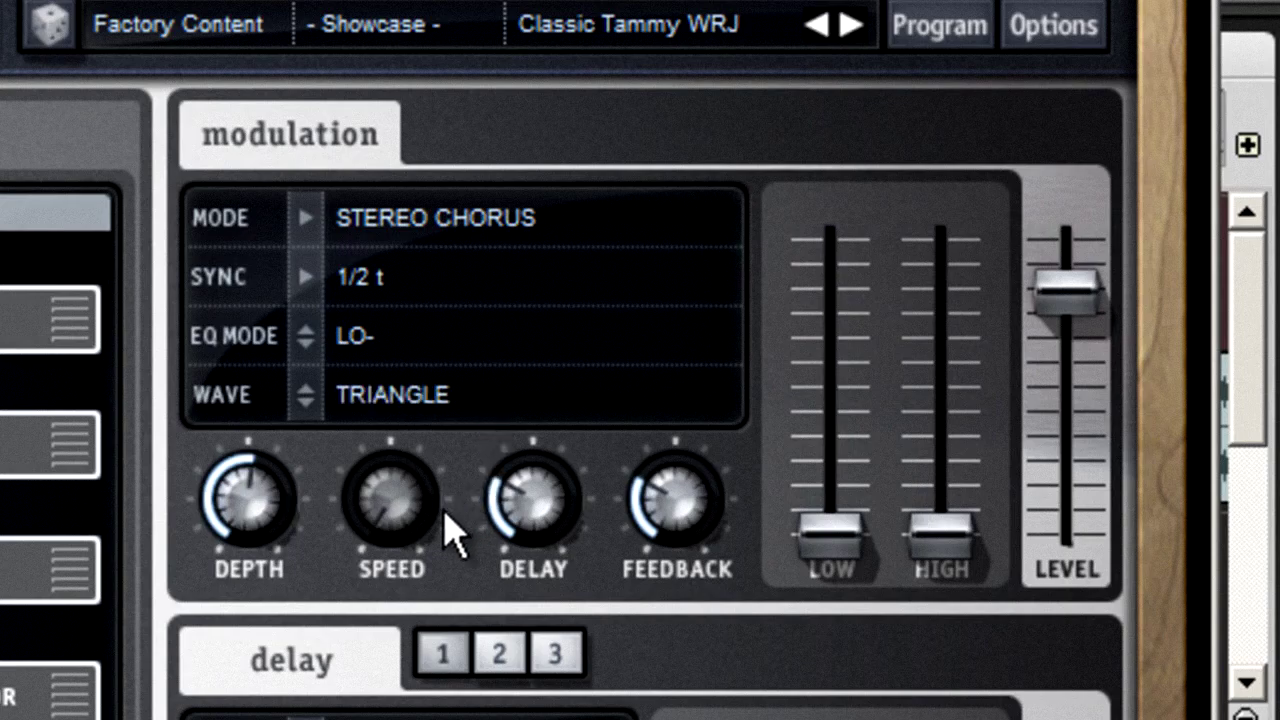
- Turn chorus tempo sync off and raise its delay, feedback and low-band level
click(306, 278)
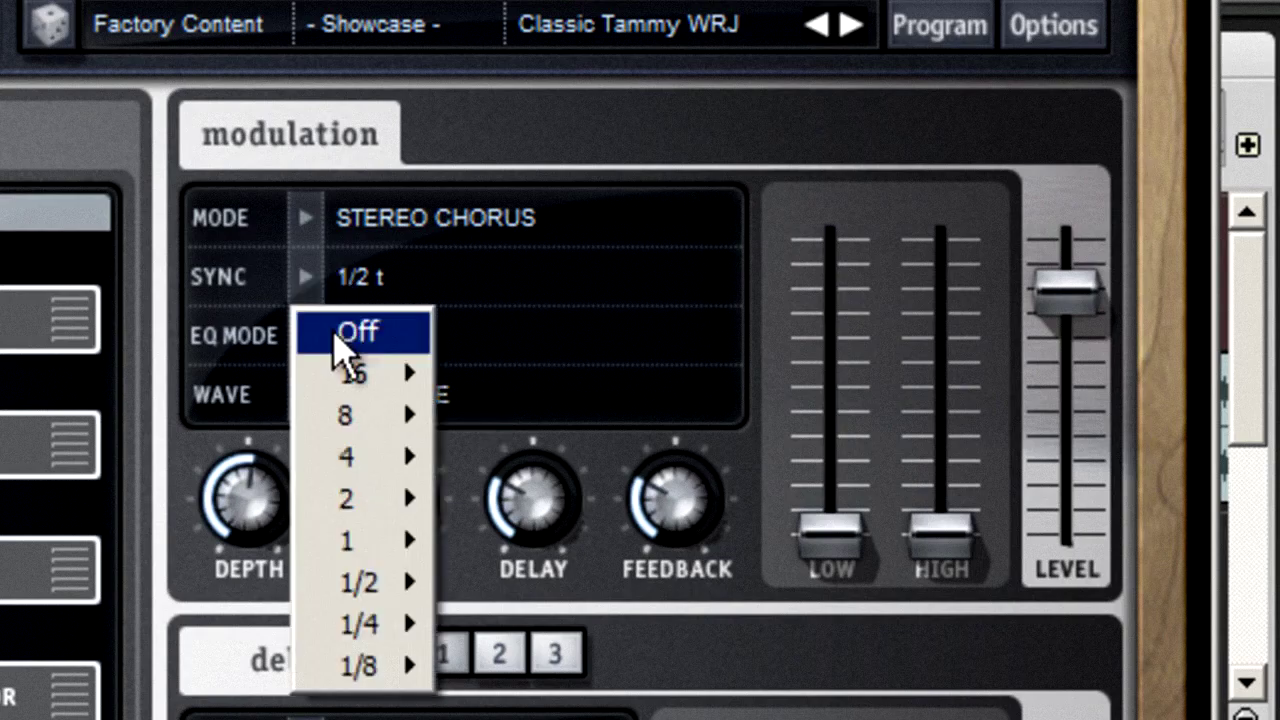
click(345, 336)
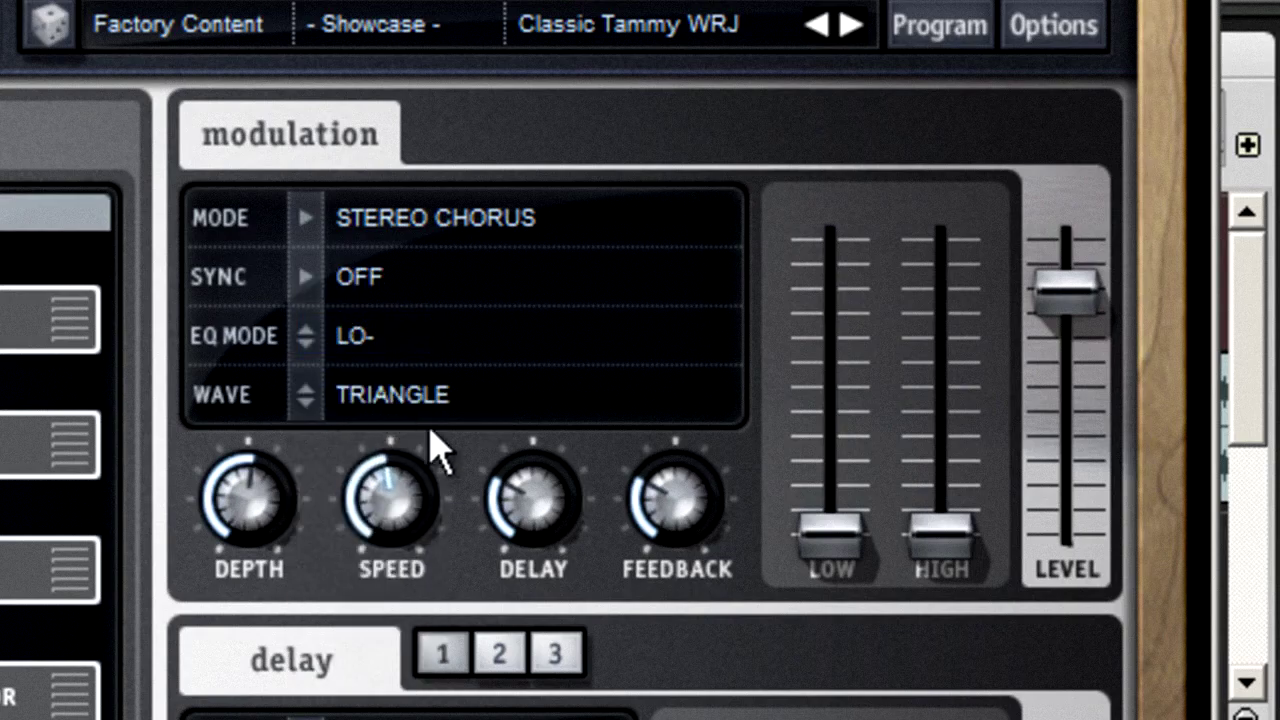
drag(566, 506, 780, 486)
drag(849, 540, 836, 300)
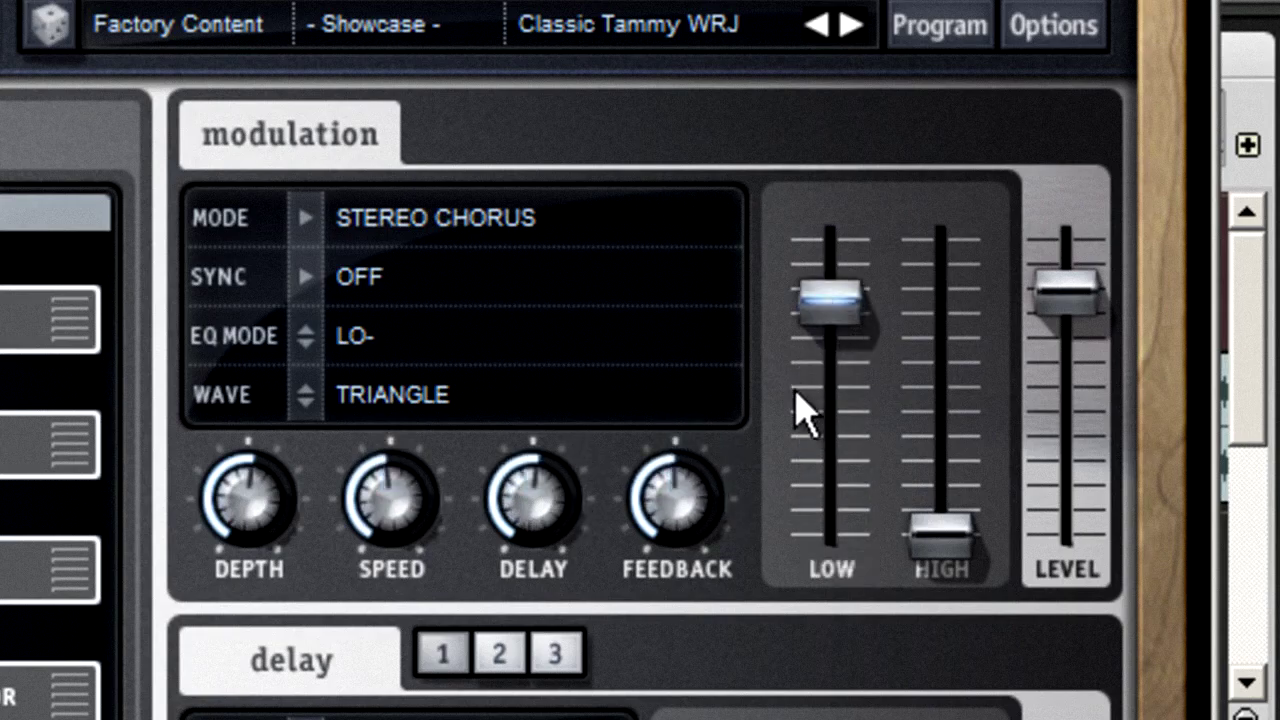
right_click(674, 500)
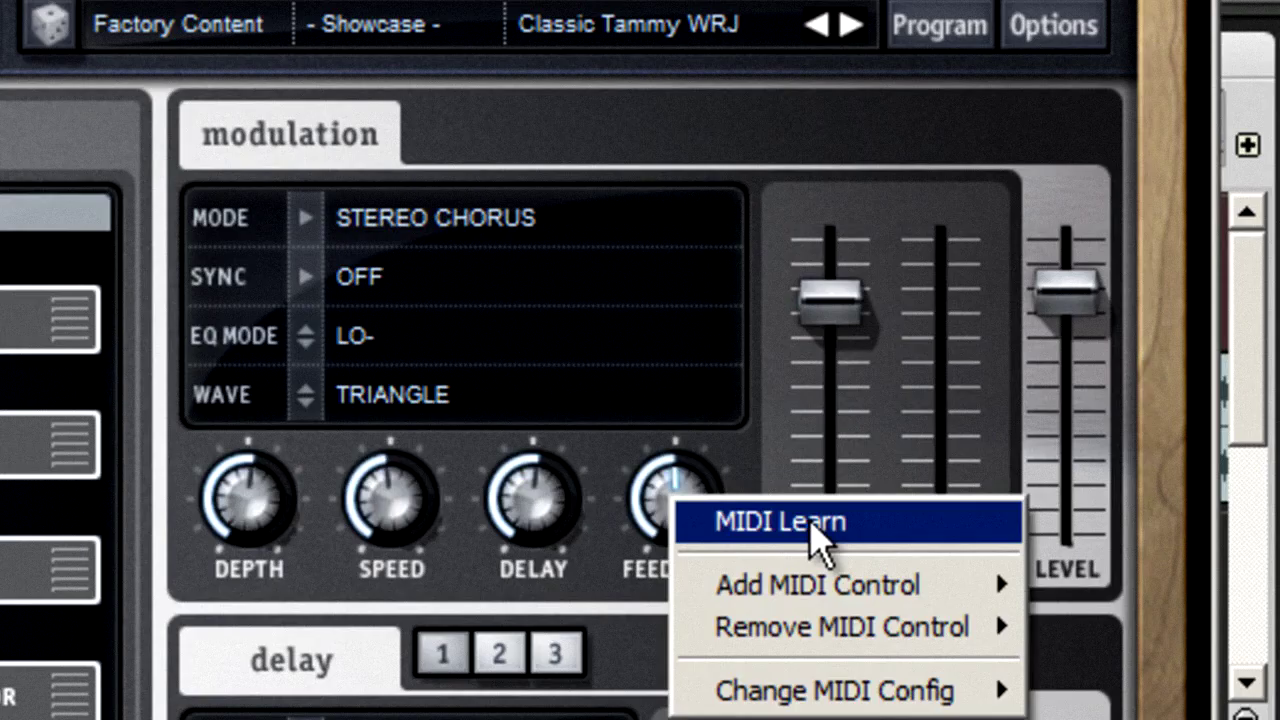
click(822, 535)
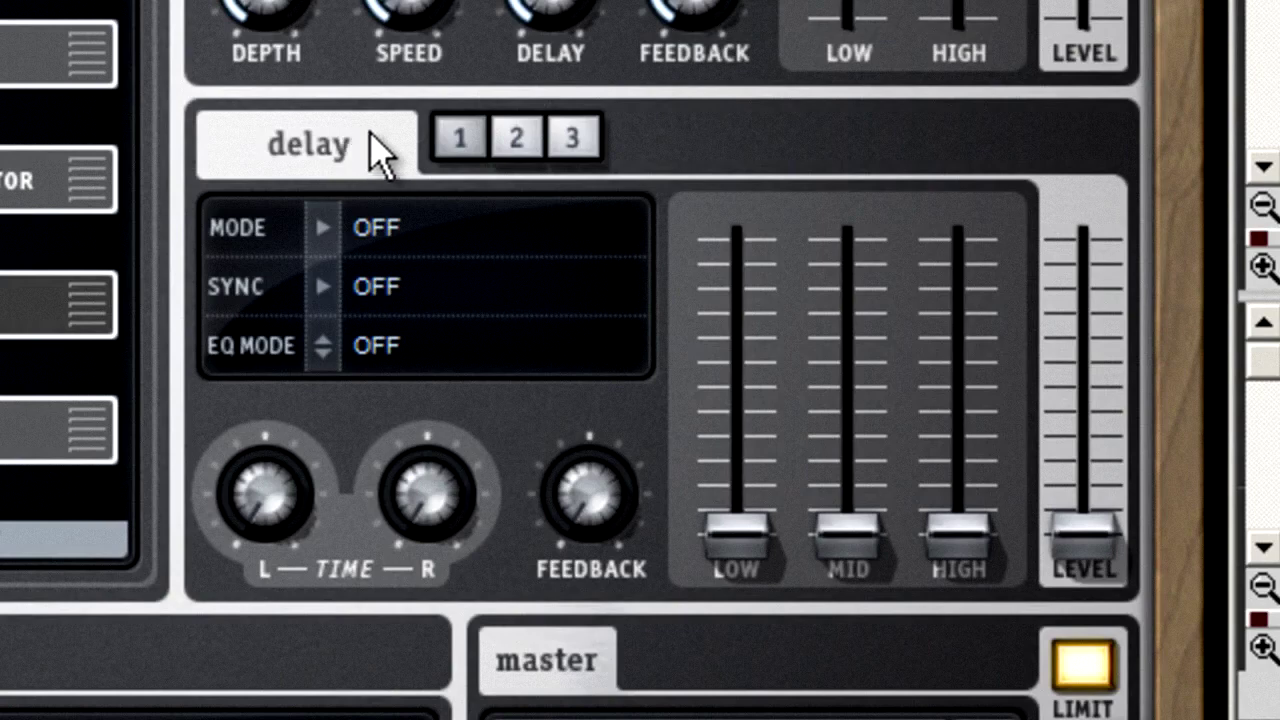
- Compare delays 1–3, then lengthen the left and right times of delay 1
click(522, 140)
click(576, 142)
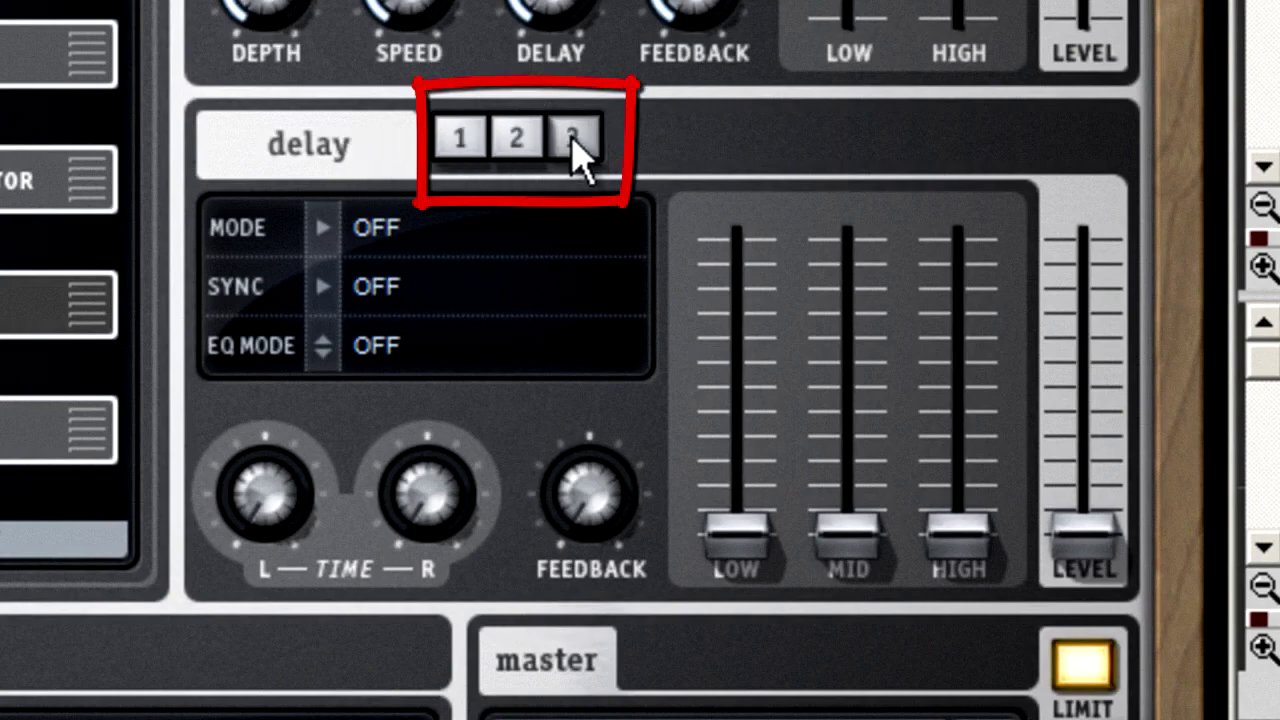
click(472, 148)
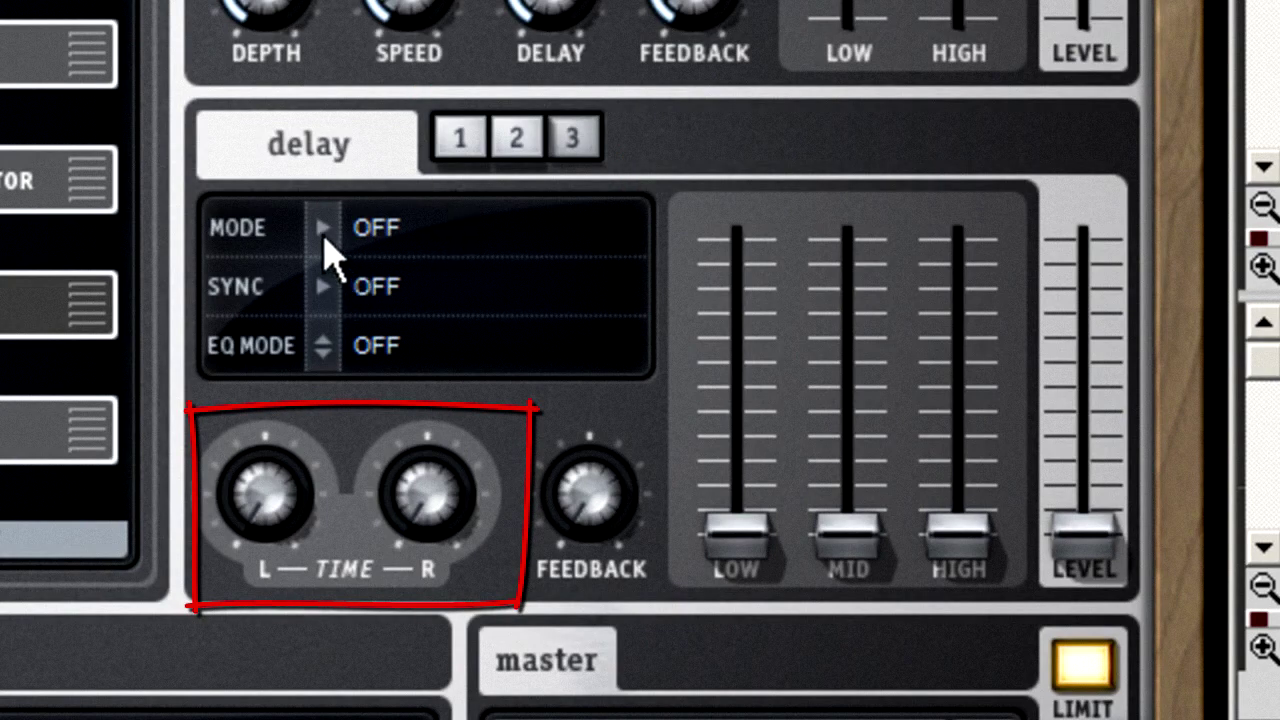
drag(263, 491, 286, 366)
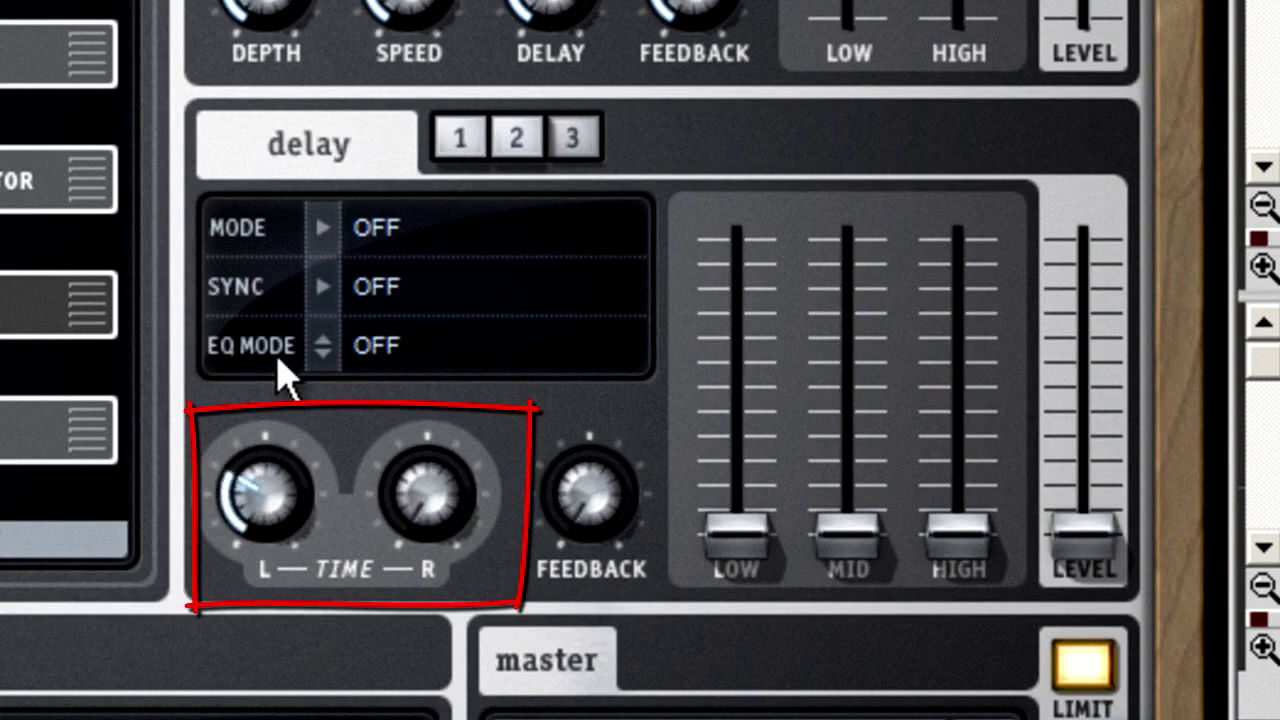
mouse_move(417, 514)
mouse_down()
mouse_move(410, 385)
mouse_move(429, 194)
mouse_up()
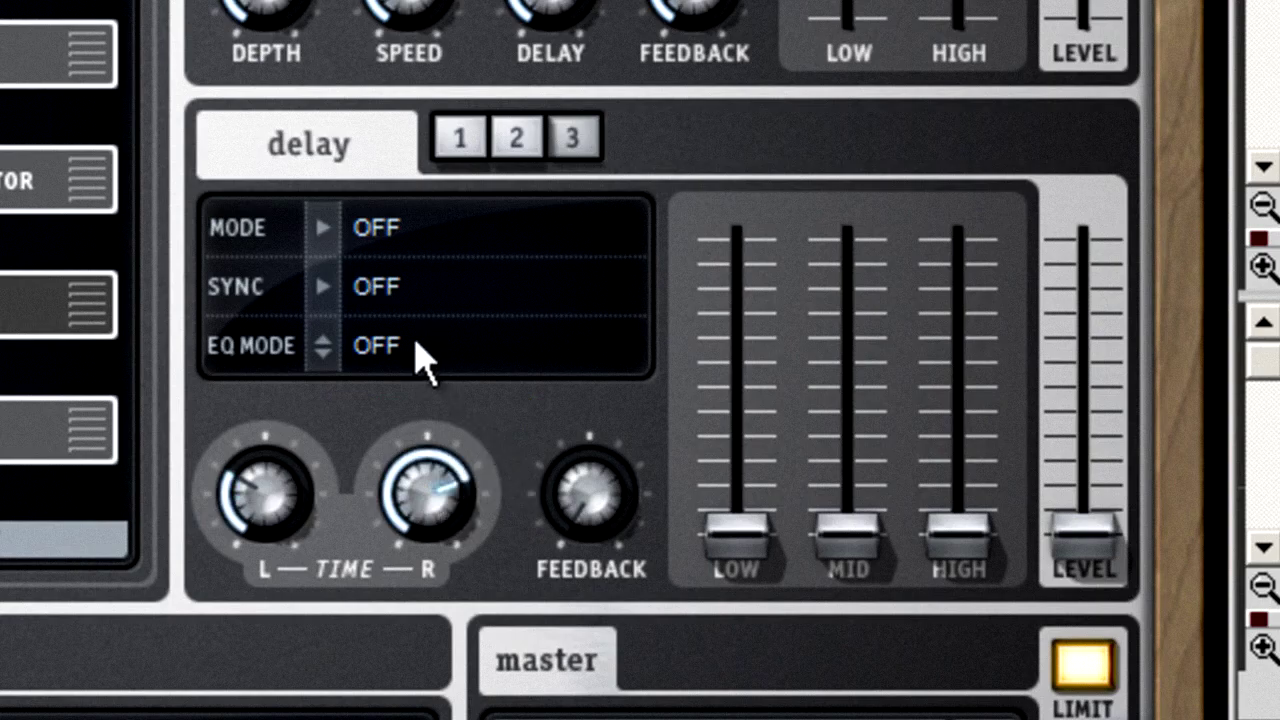
- Sync the delay to a 16 rate and raise its low-band level
click(329, 284)
mouse_move(414, 381)
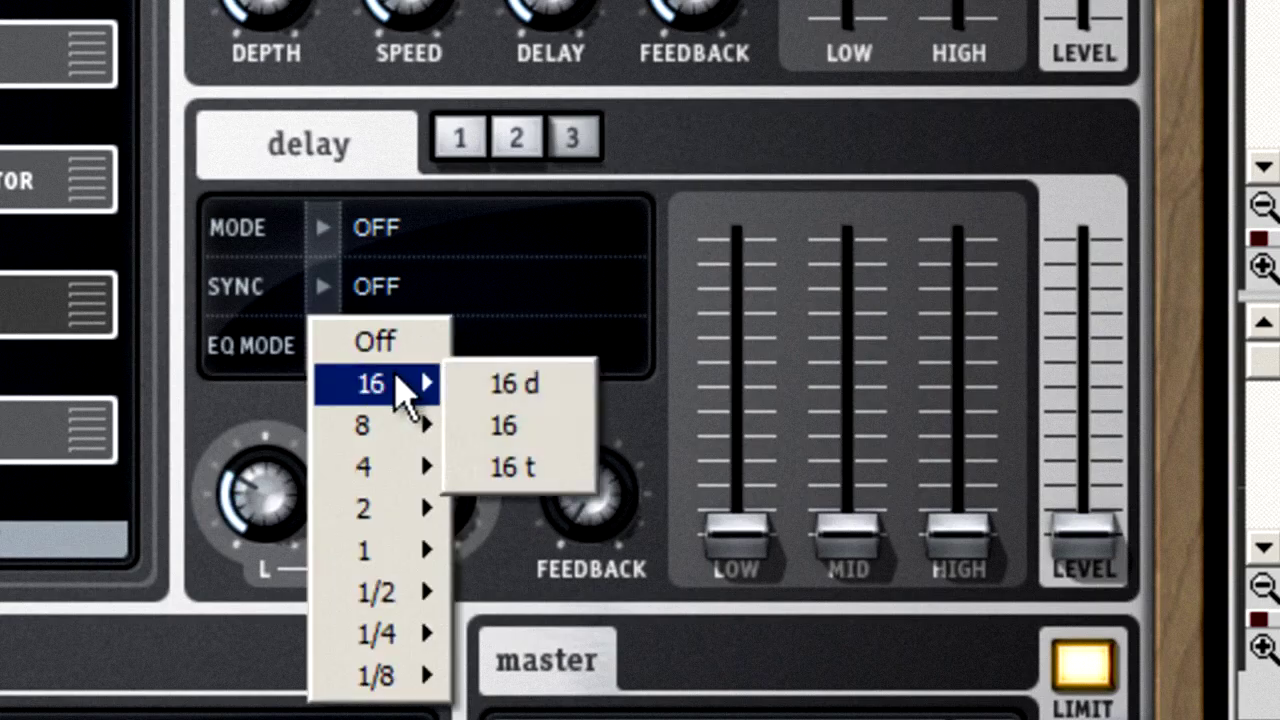
click(537, 427)
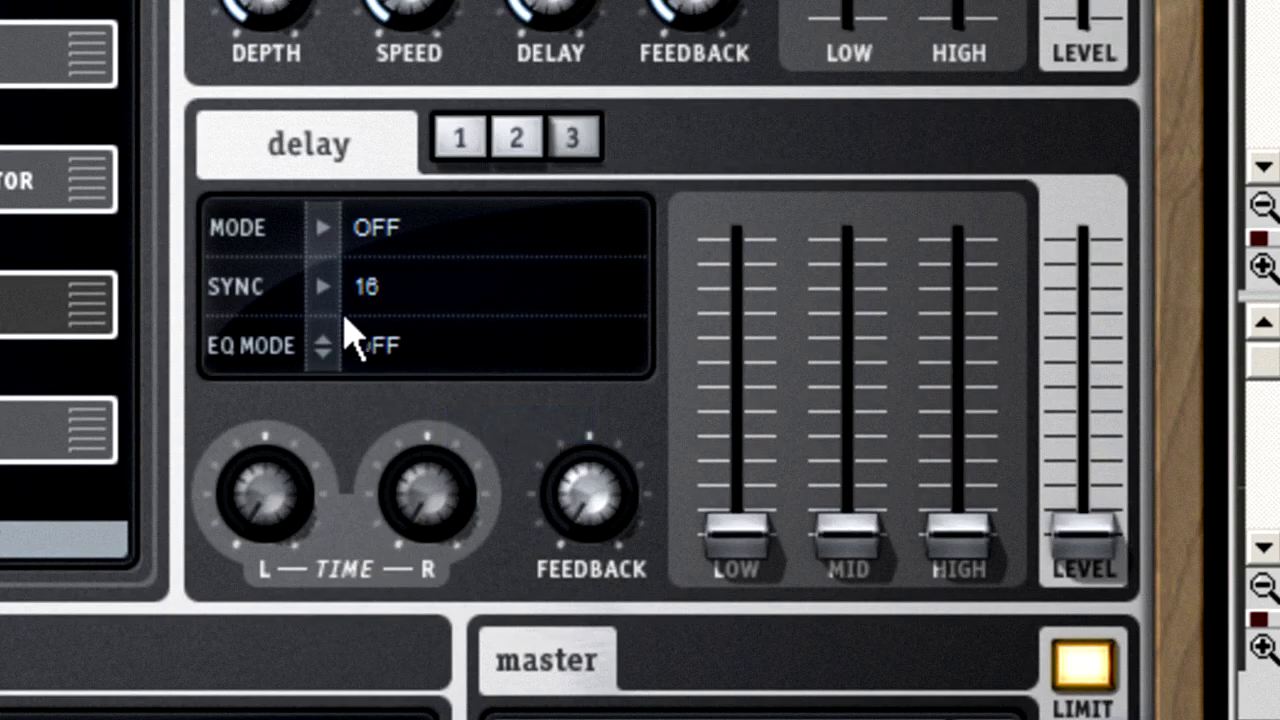
click(322, 278)
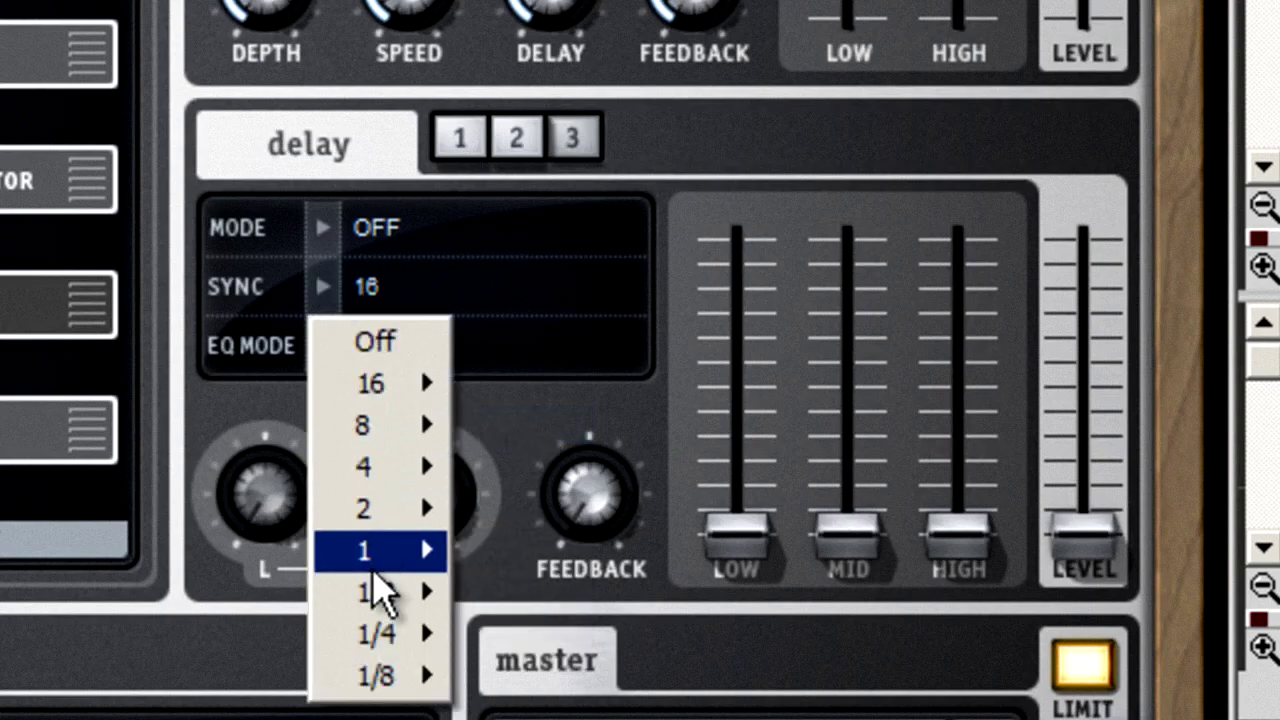
click(528, 585)
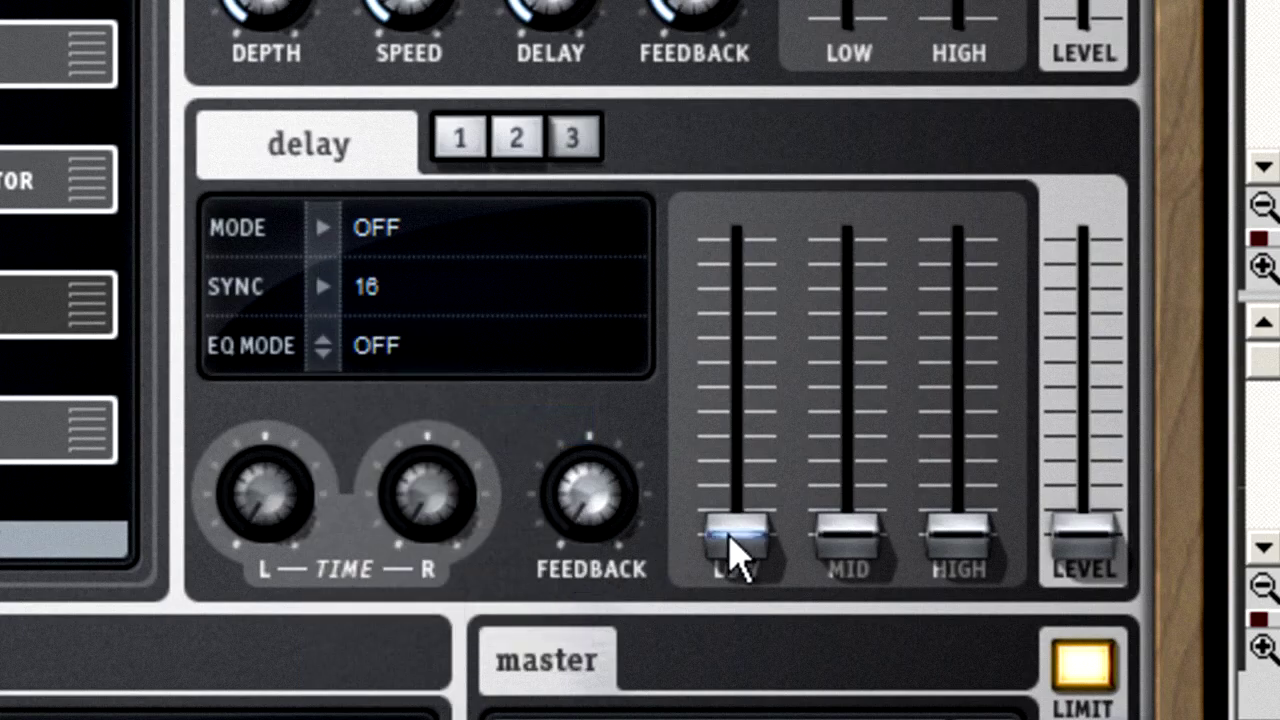
drag(737, 545, 790, 462)
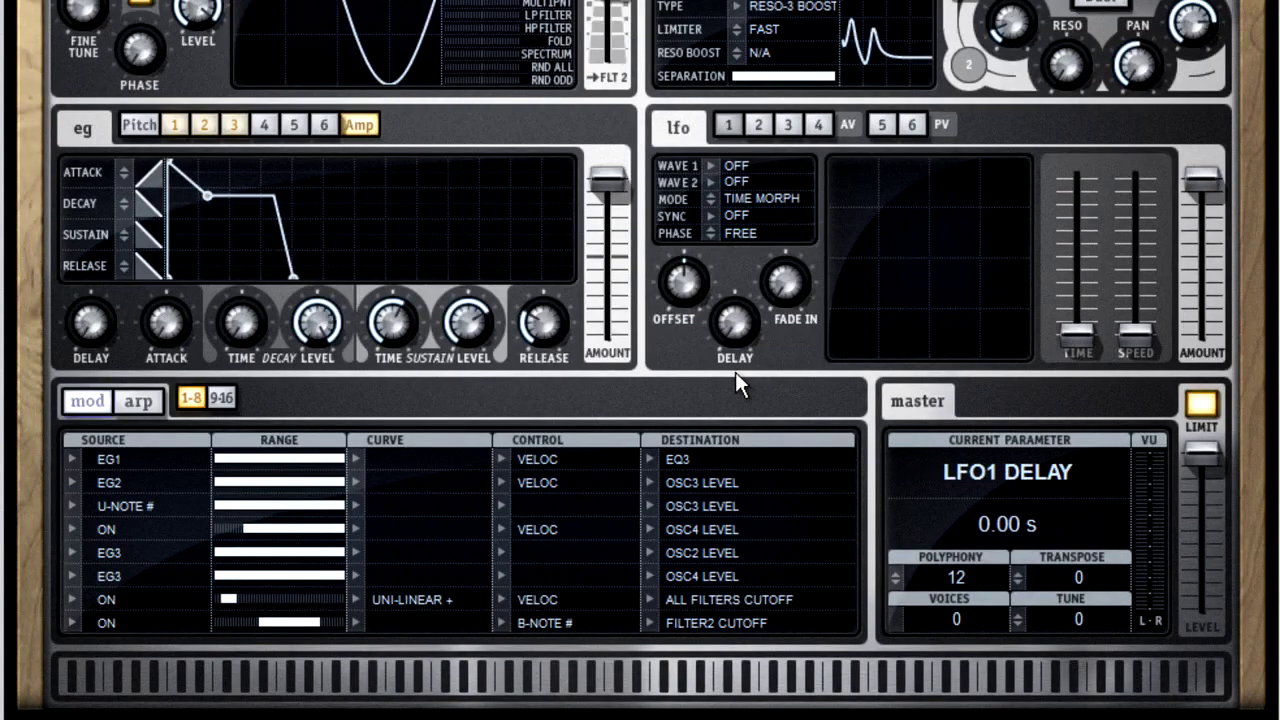
- Browse the EG3 destinations to Delays > Delay 2, but leave the routing on EQ3
click(652, 455)
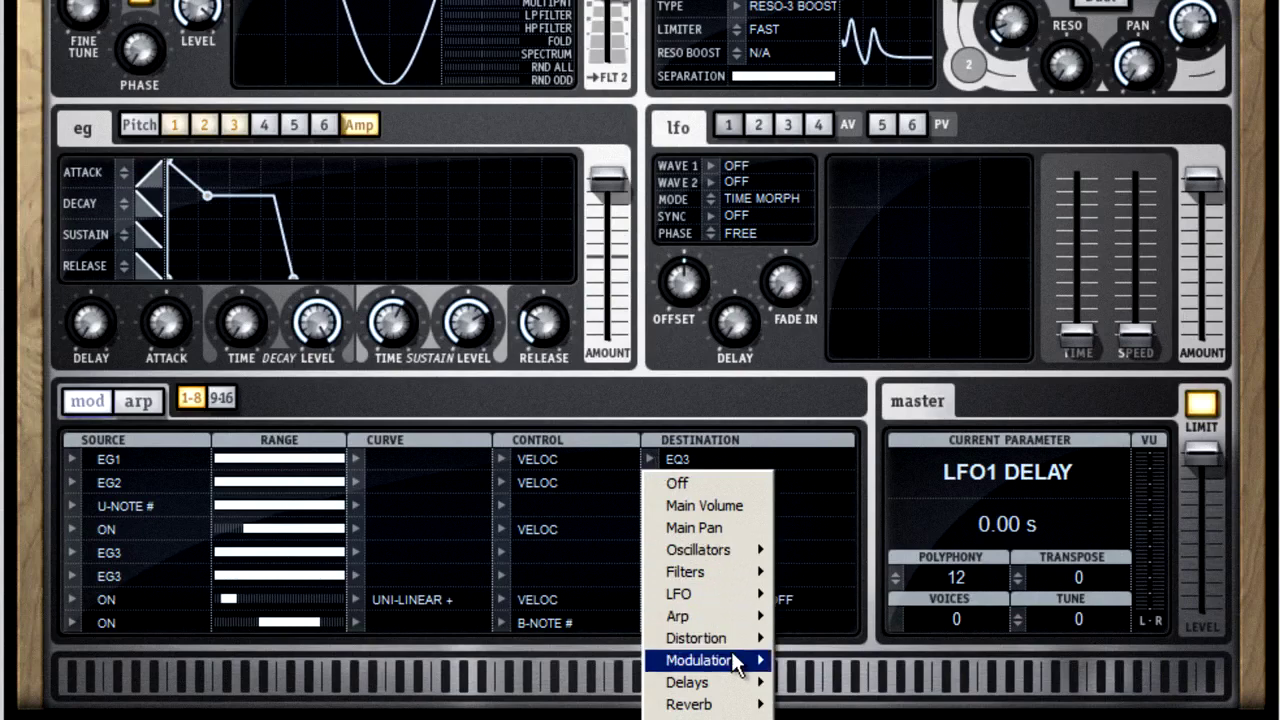
mouse_move(748, 686)
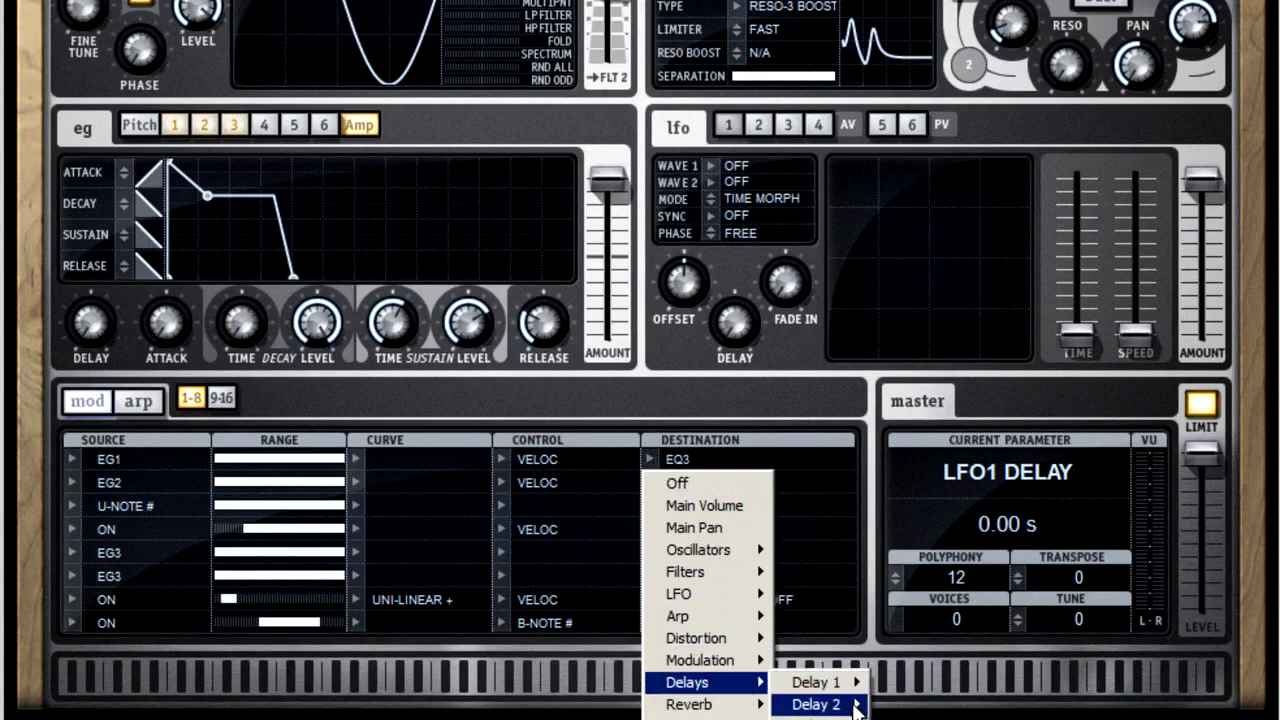
mouse_move(855, 706)
click(700, 316)
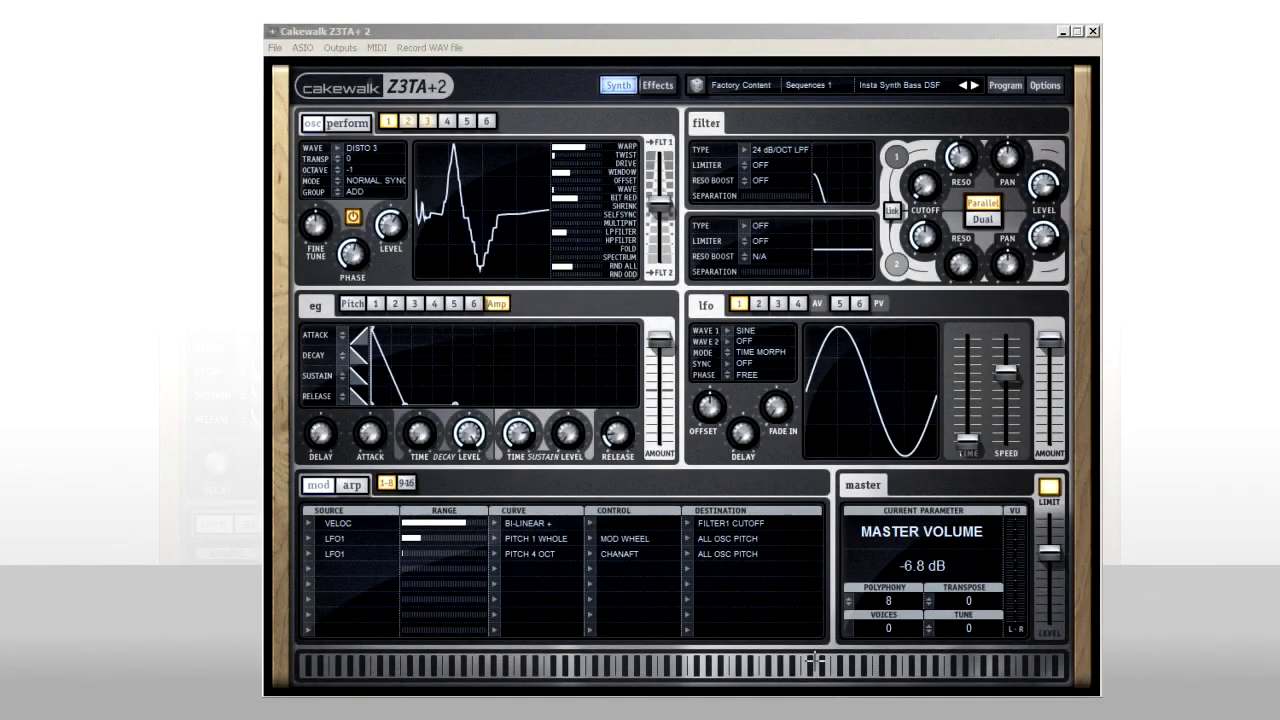
- Audition a note, then start recording a 16-bit WAV named 'My Great Idea!' on the Desktop
click(673, 668)
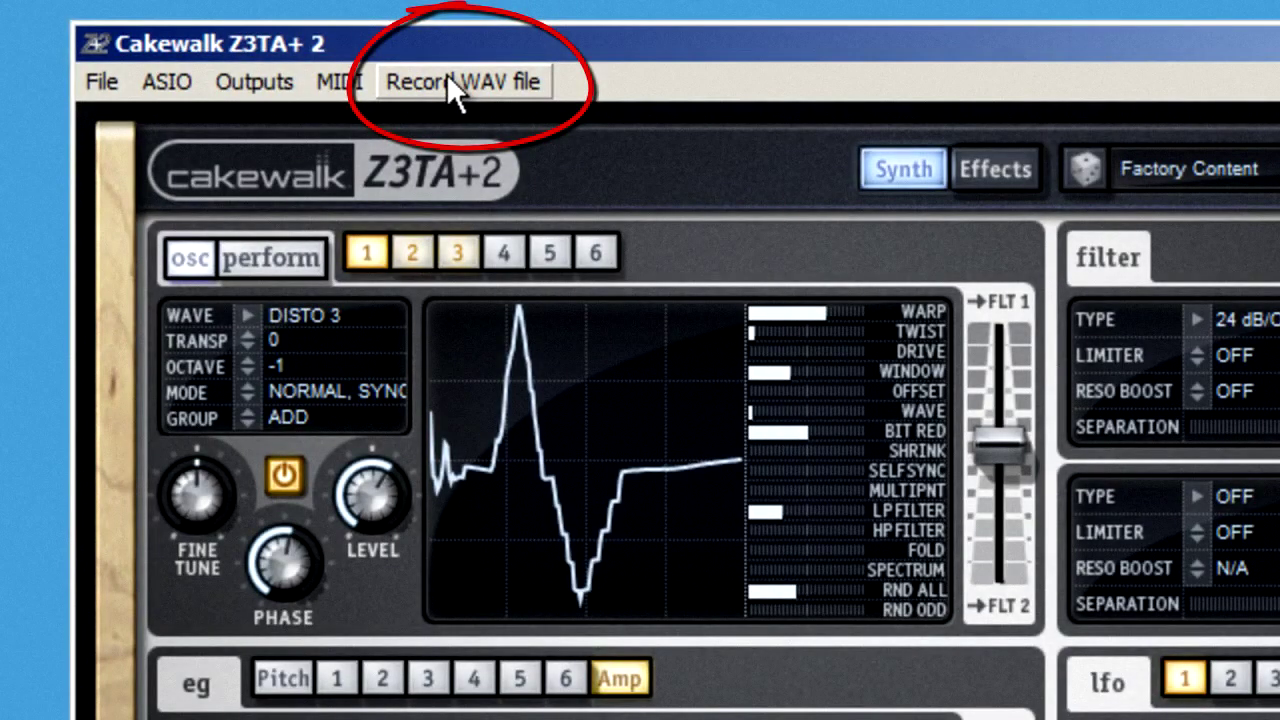
click(422, 46)
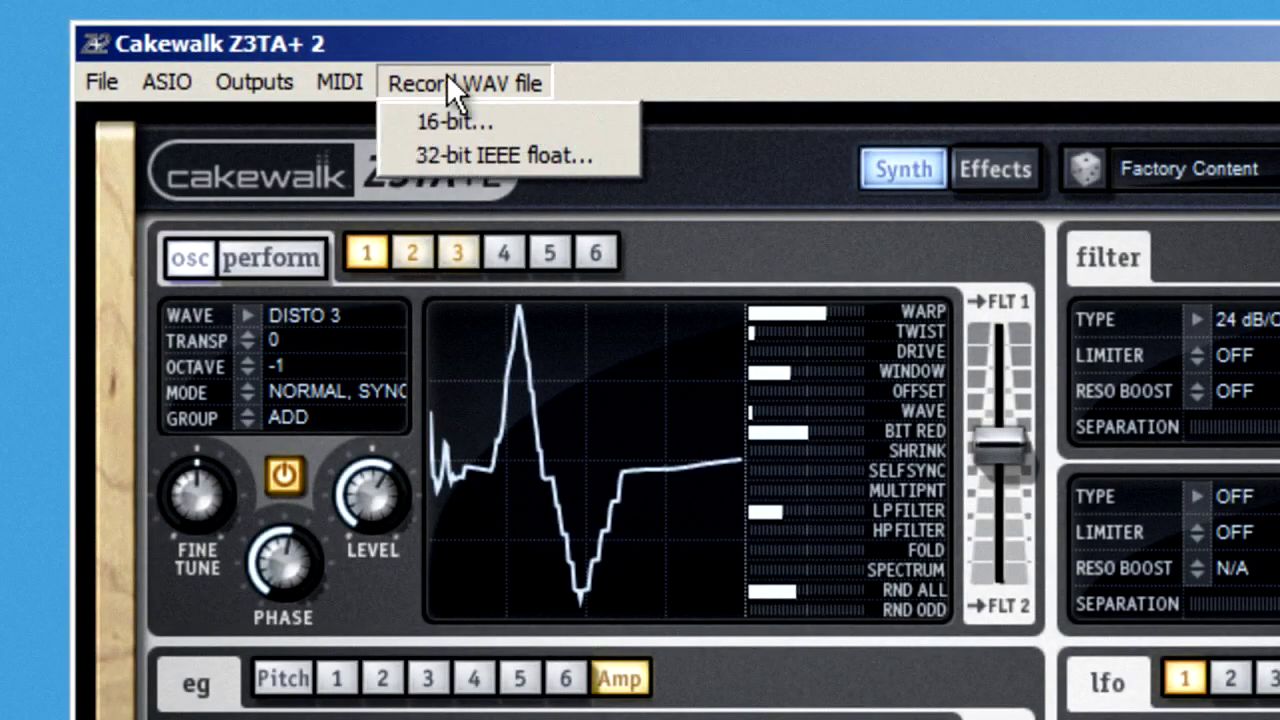
click(452, 121)
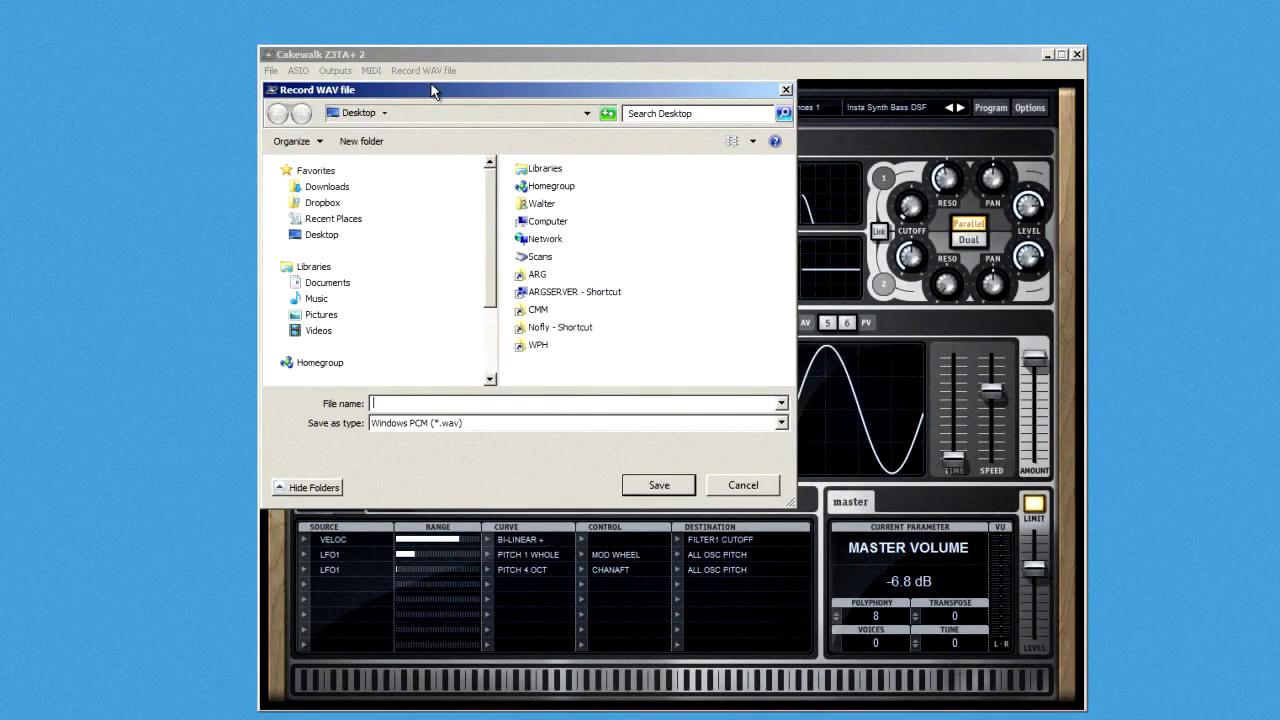
text(My Great)
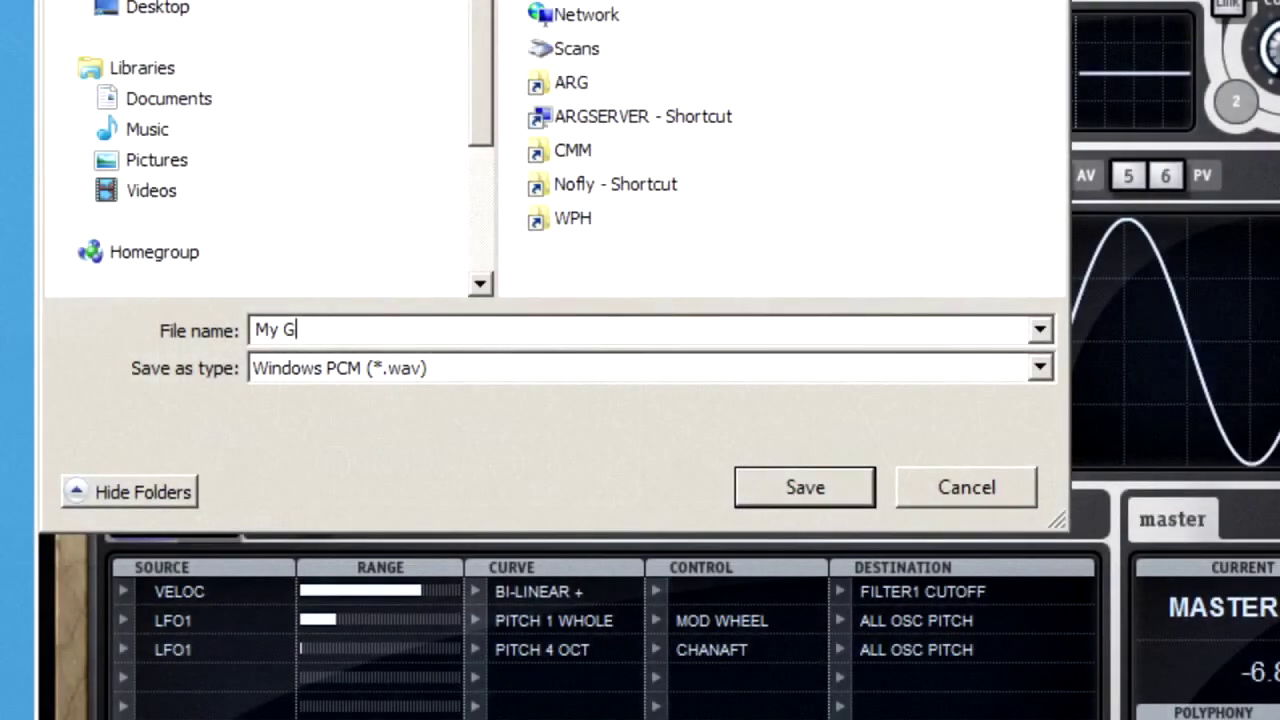
text(dea!)
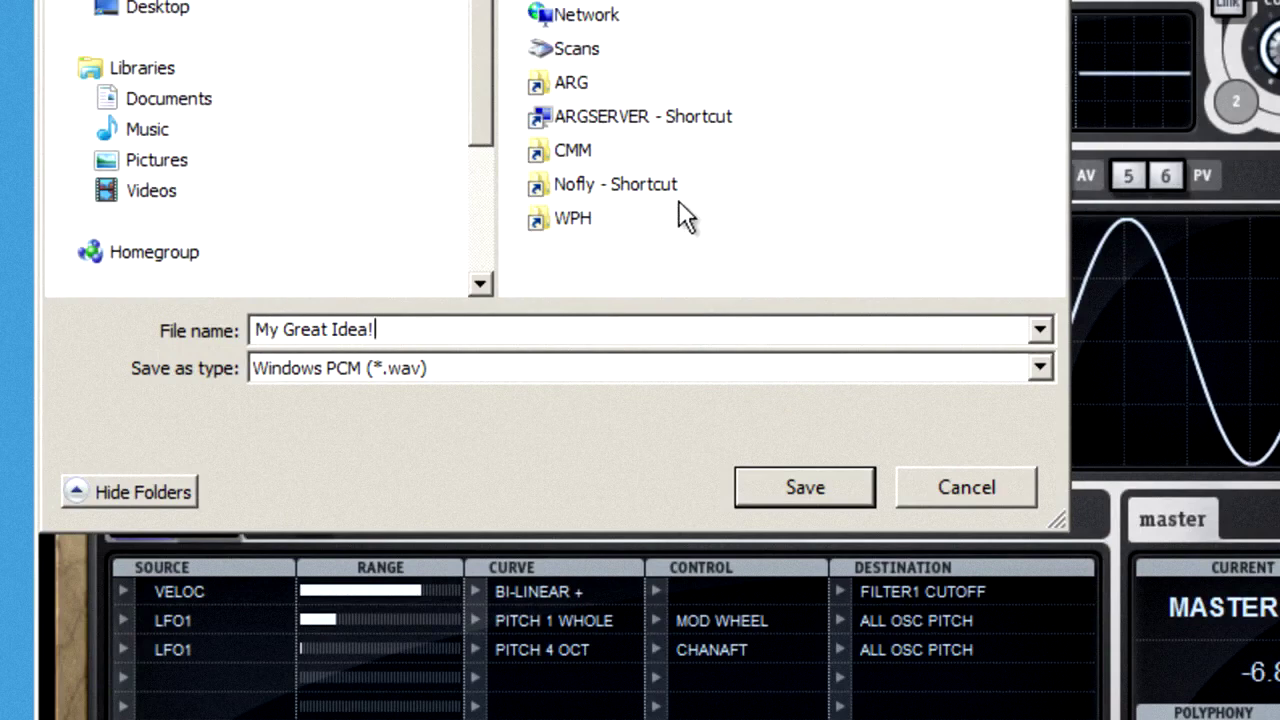
click(782, 491)
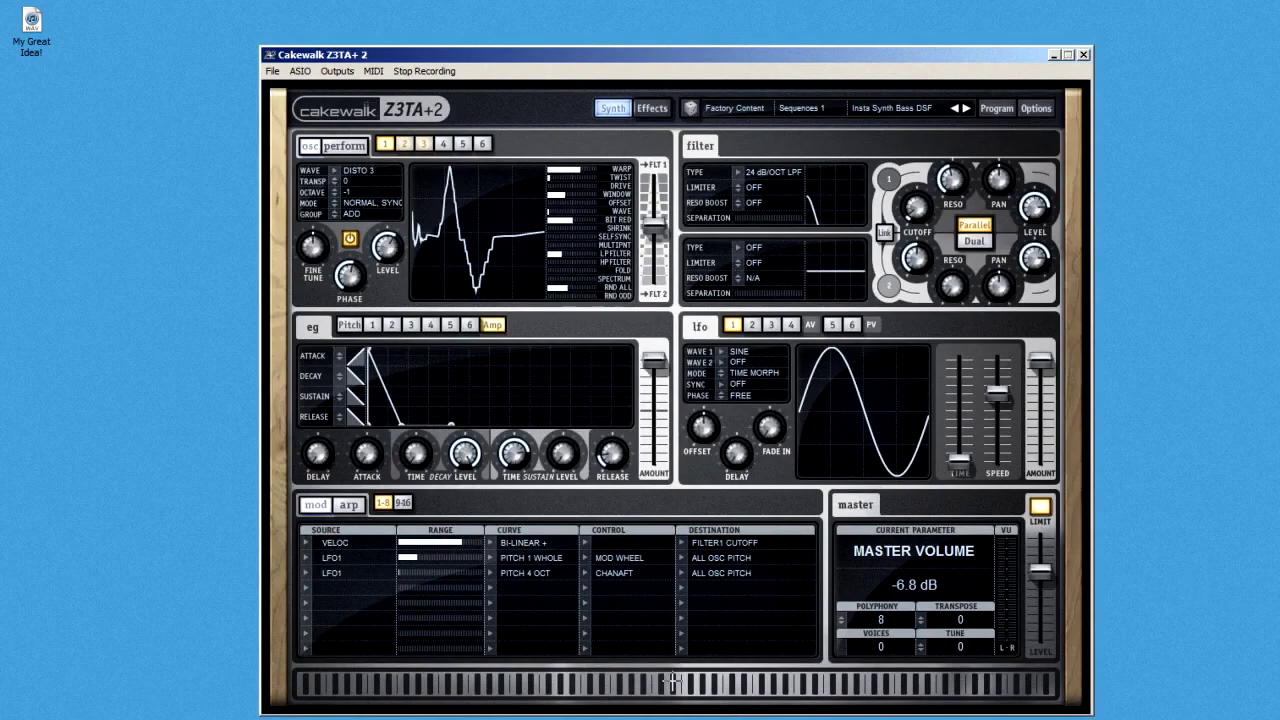
- Play a note on the on-screen keyboard, then stop the WAV recording
click(666, 688)
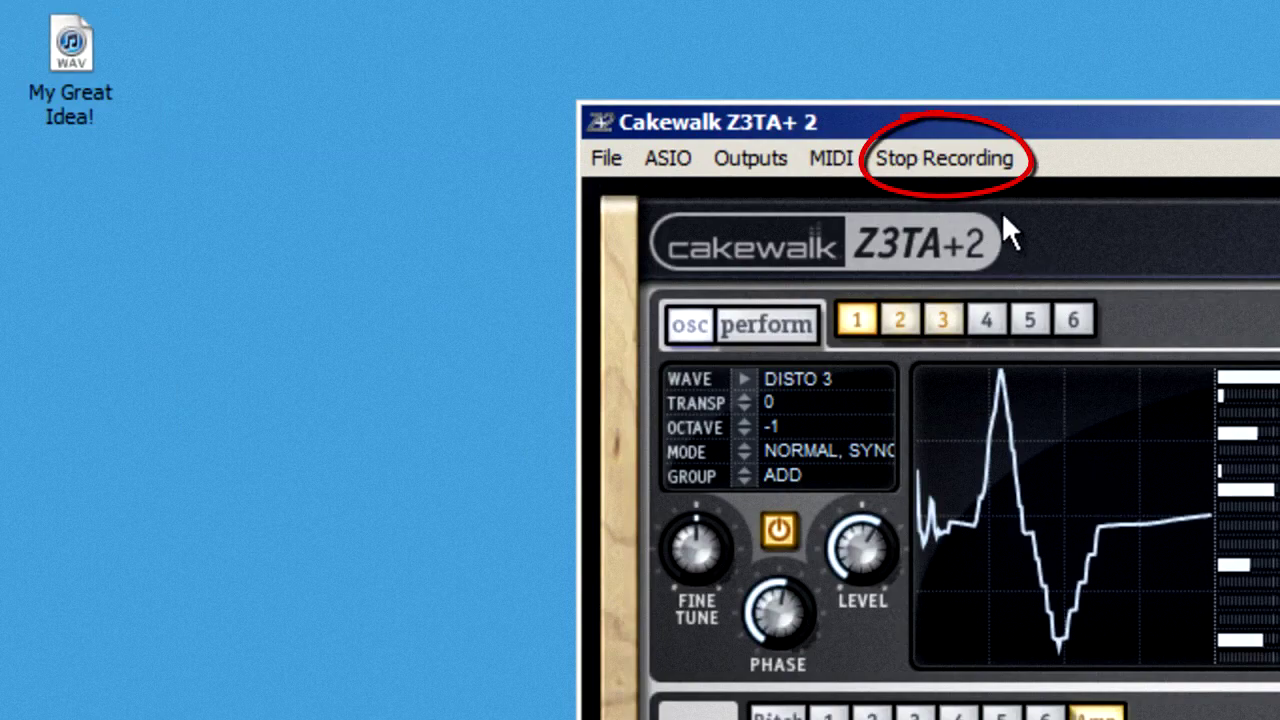
click(938, 156)
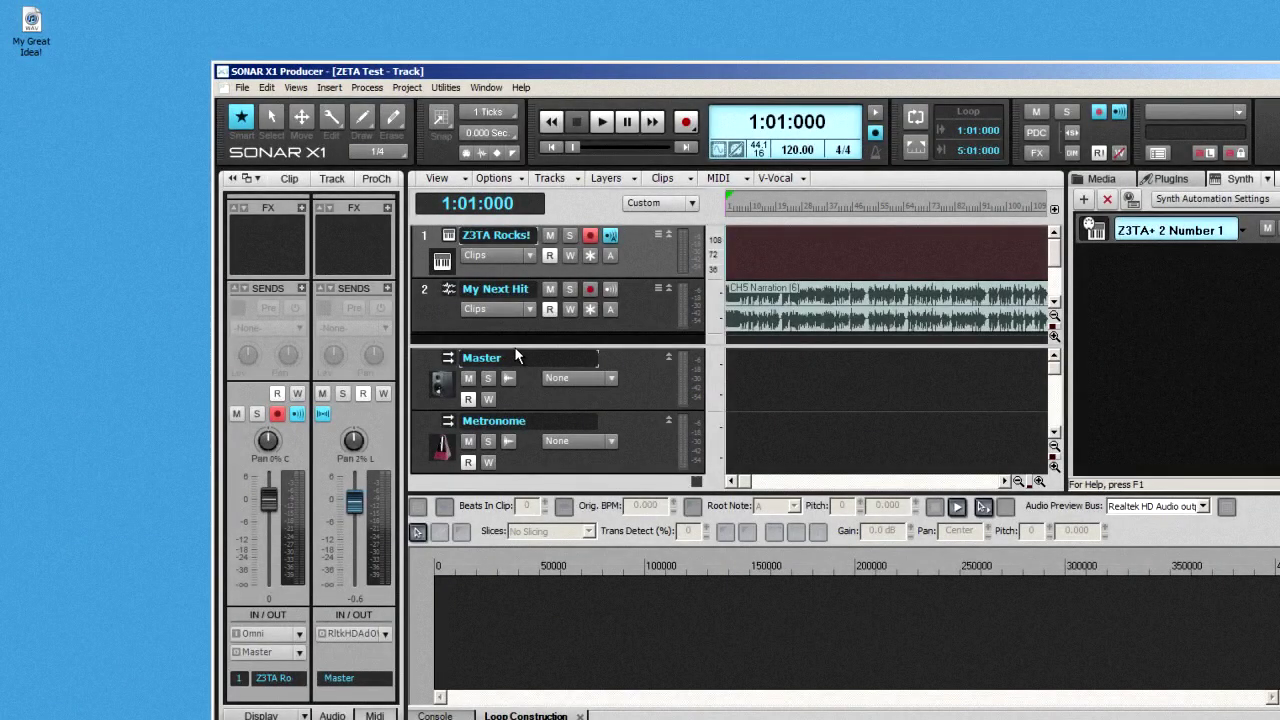
- Enlarge the track area and drop the 'My Great Idea!' WAV from the desktop into it
drag(514, 350, 515, 424)
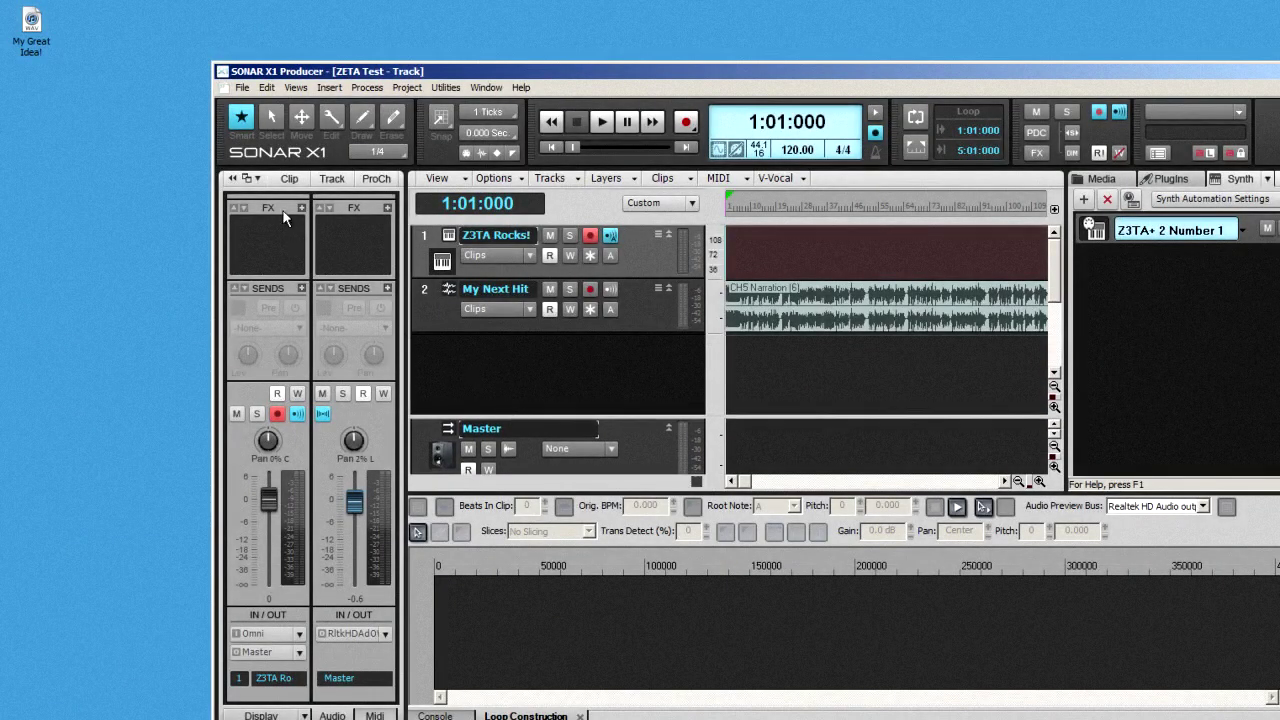
drag(40, 30, 495, 355)
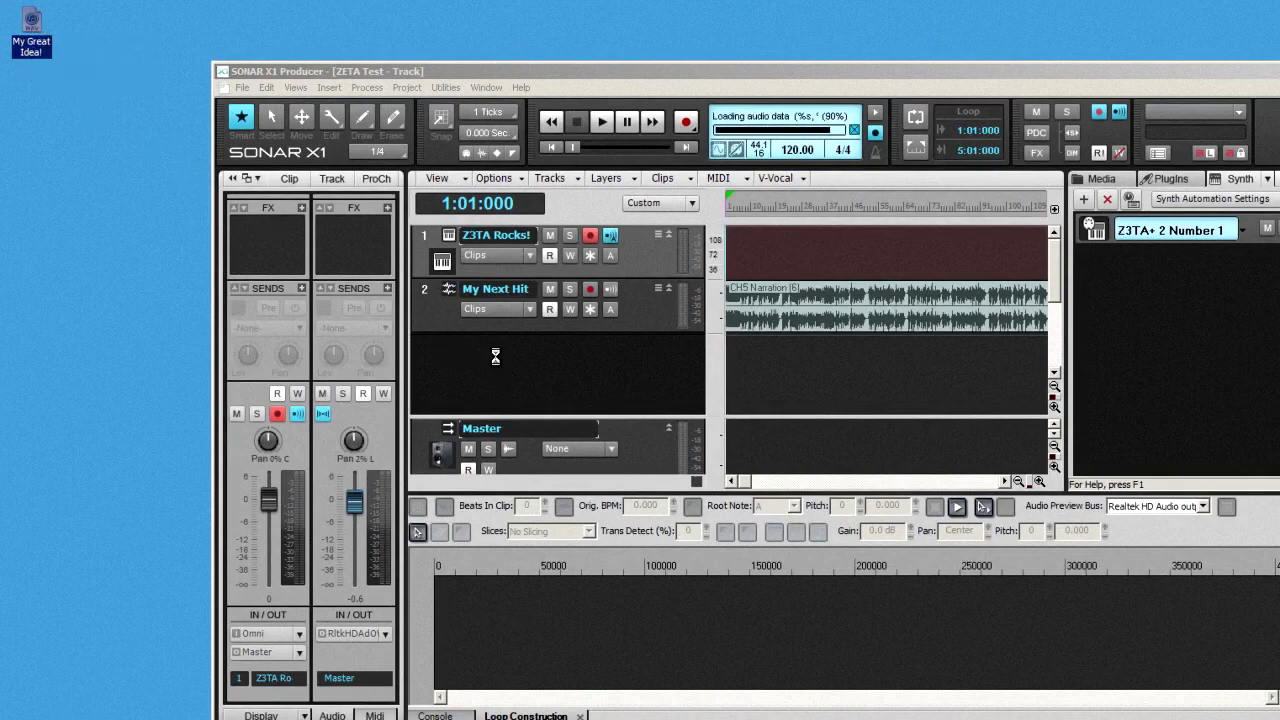